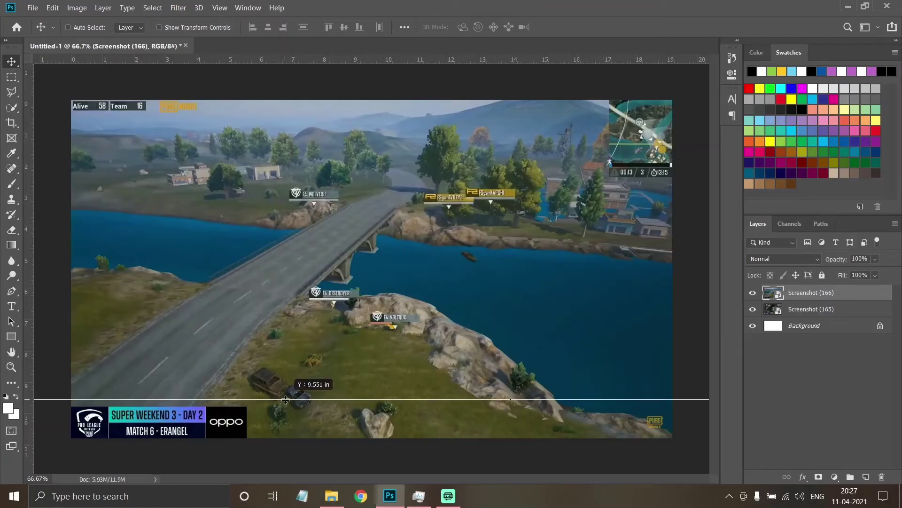
Zoom in on the banner and marquee-select its whole area
left_click_drag(296, 344, 299, 406)
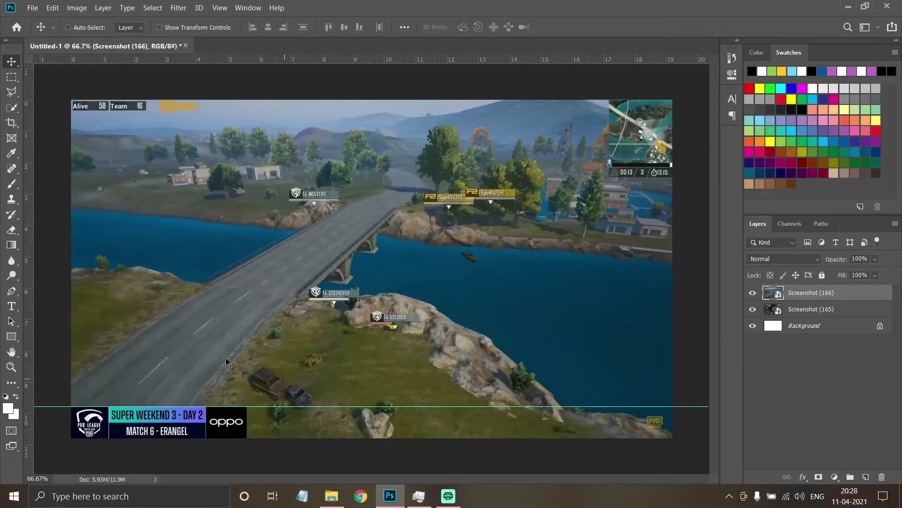
key("ctrl+plus")
left_click_drag(179, 302, 469, 125)
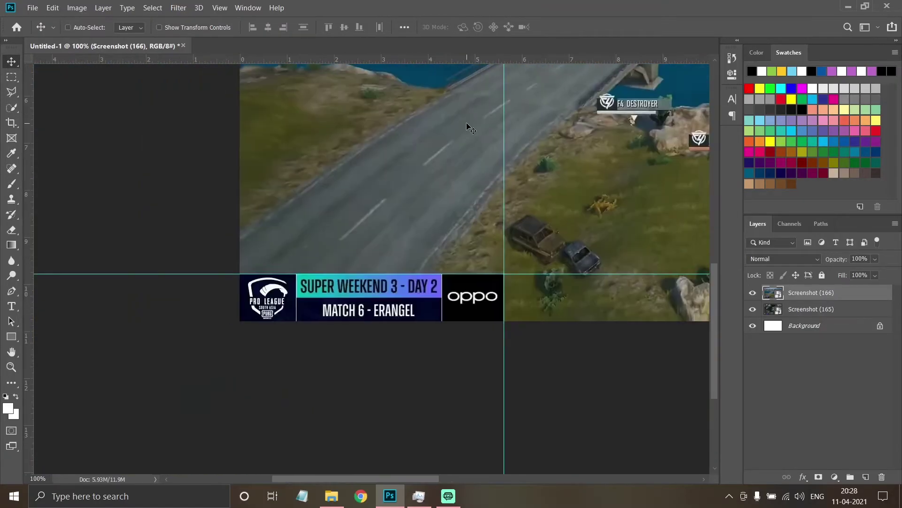
key("ctrl+plus")
key("m")
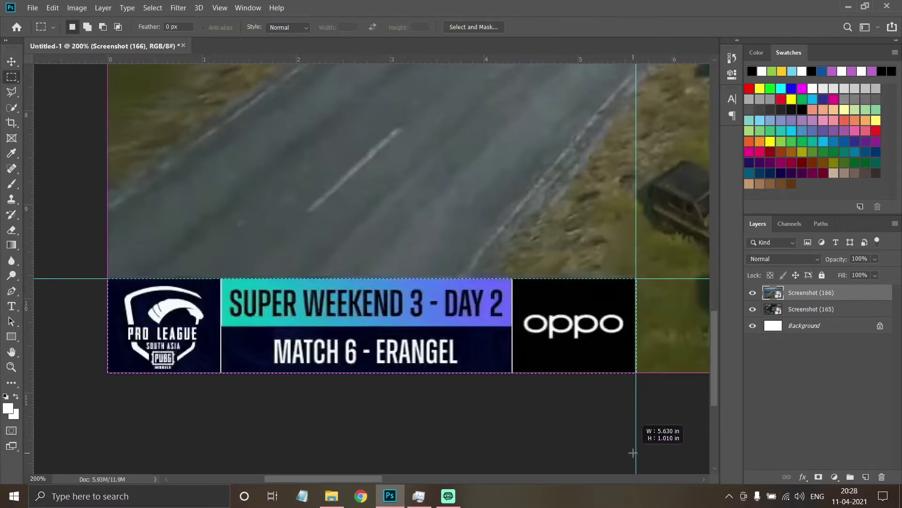
left_click_drag(105, 280, 650, 433)
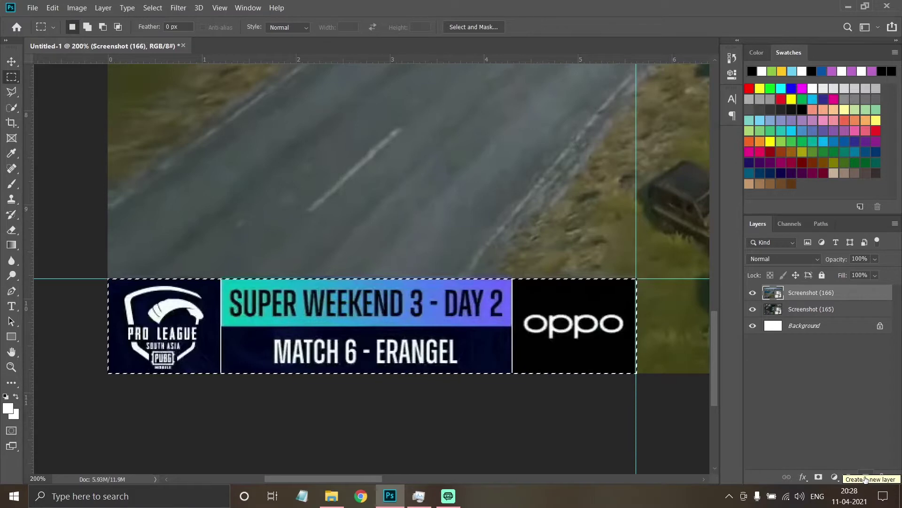
Add a black Solid Color fill layer and move it below the screenshots
left_click(866, 477)
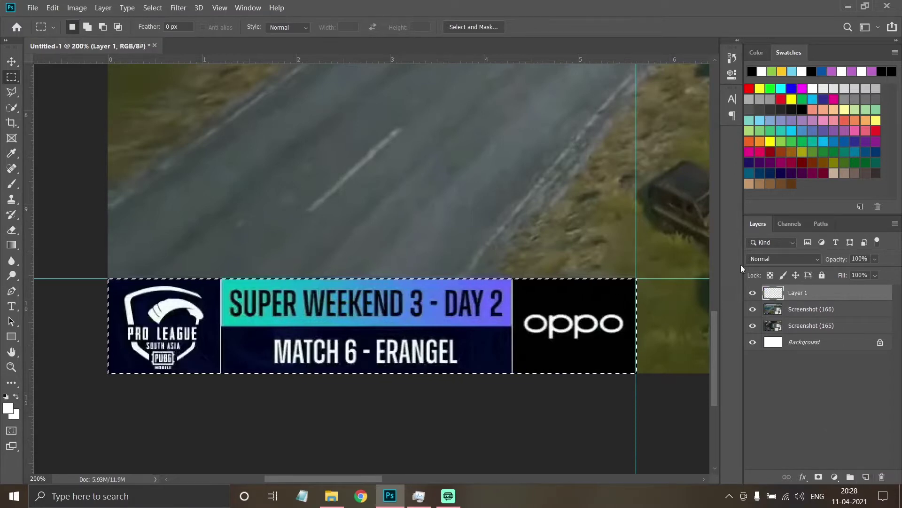
left_click(812, 308)
left_click(836, 477)
left_click(820, 274)
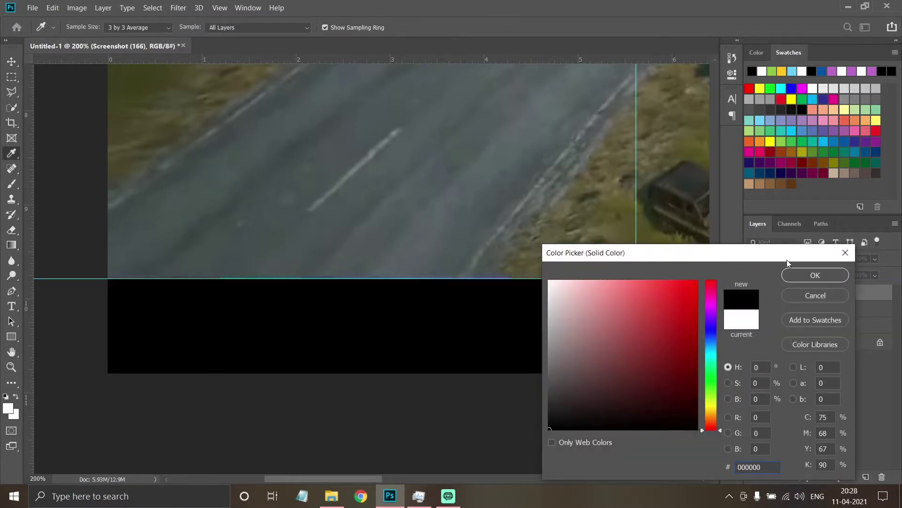
left_click(815, 275)
left_click_drag(817, 292, 818, 323)
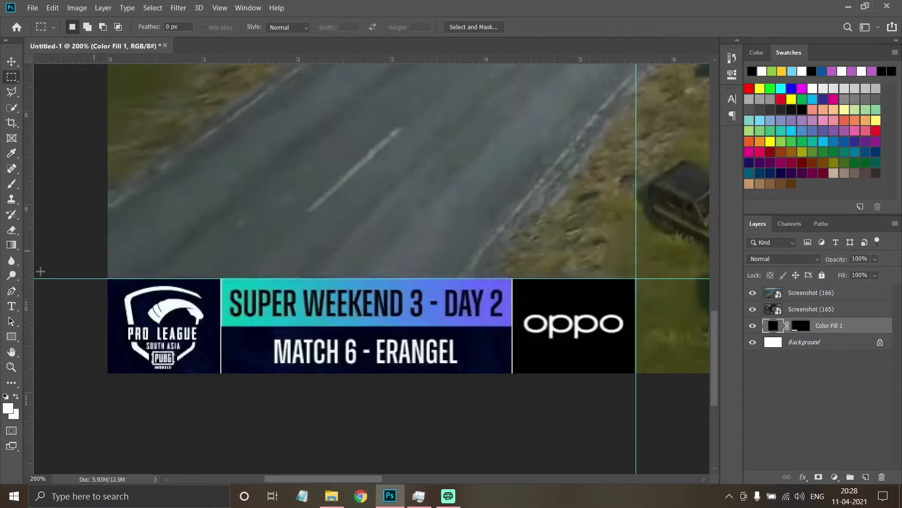
Add vertical guides at the logo and title sections' right edges
left_click_drag(215, 328, 221, 328)
left_click_drag(479, 337, 514, 338)
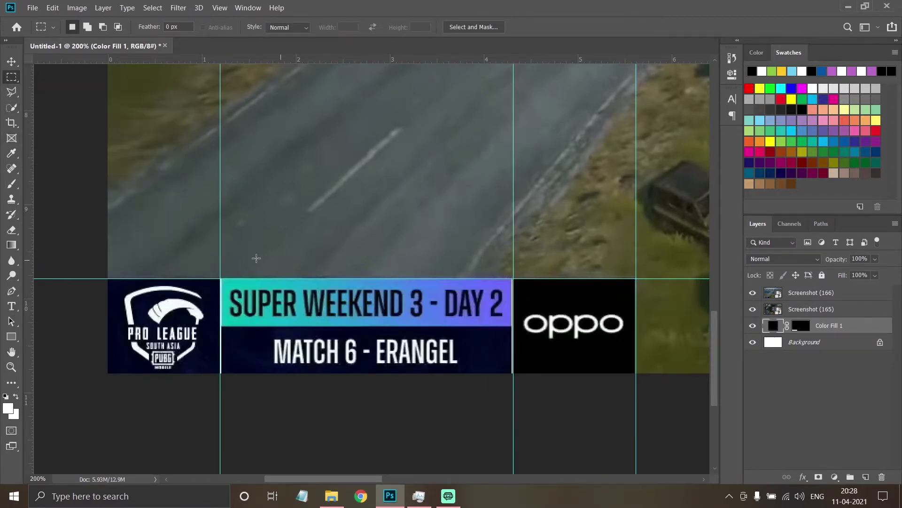
key("u")
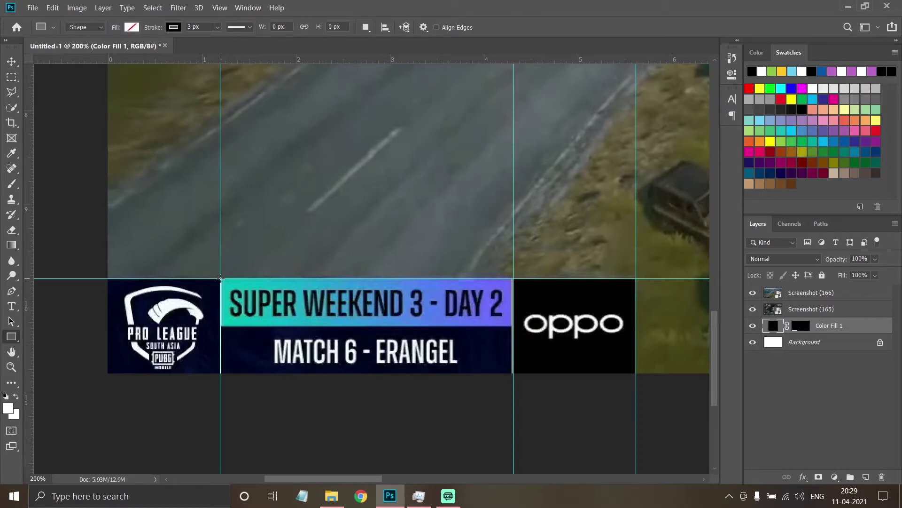
Draw a rectangle across the top of the title section and hide both screenshot layers
left_click_drag(330, 320, 514, 326)
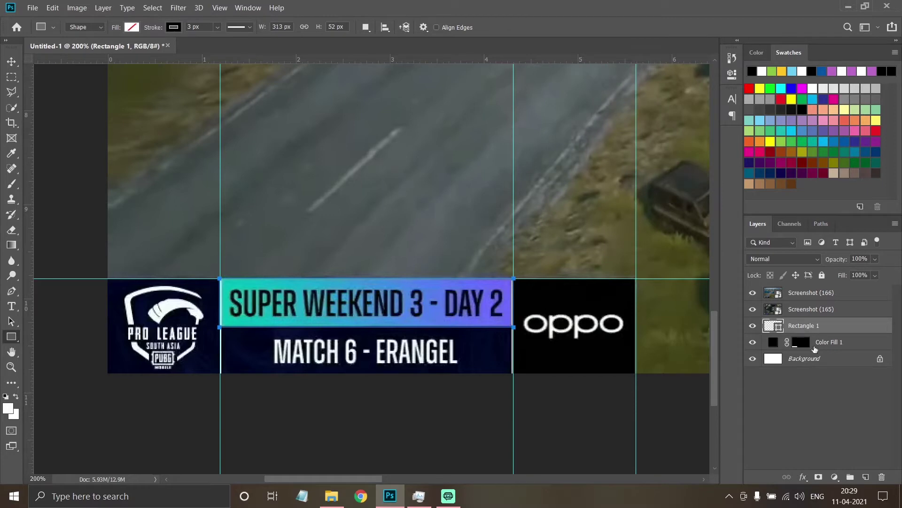
left_click(174, 27)
left_click(168, 49)
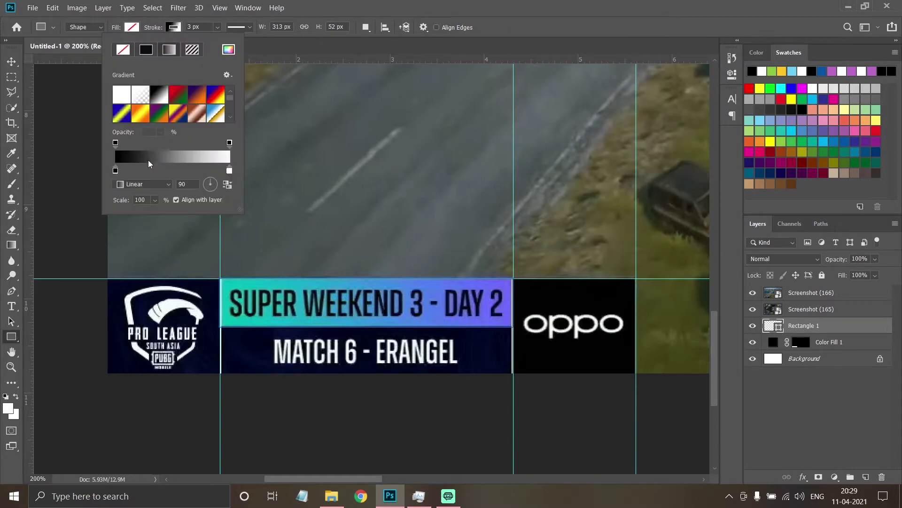
left_click(753, 292)
left_click(753, 310)
Move the rectangle up above the banner and restore Screenshot (165) lower in the stack
key("v")
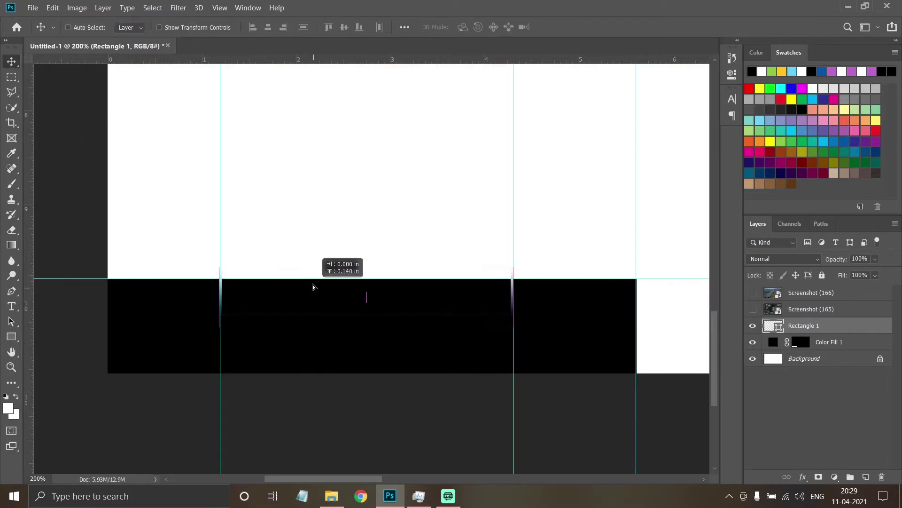
left_click_drag(312, 291, 312, 256)
left_click(753, 309)
mouse_move(818, 309)
left_mouse_down()
mouse_move(818, 335)
mouse_move(798, 350)
mouse_move(798, 303)
left_mouse_up()
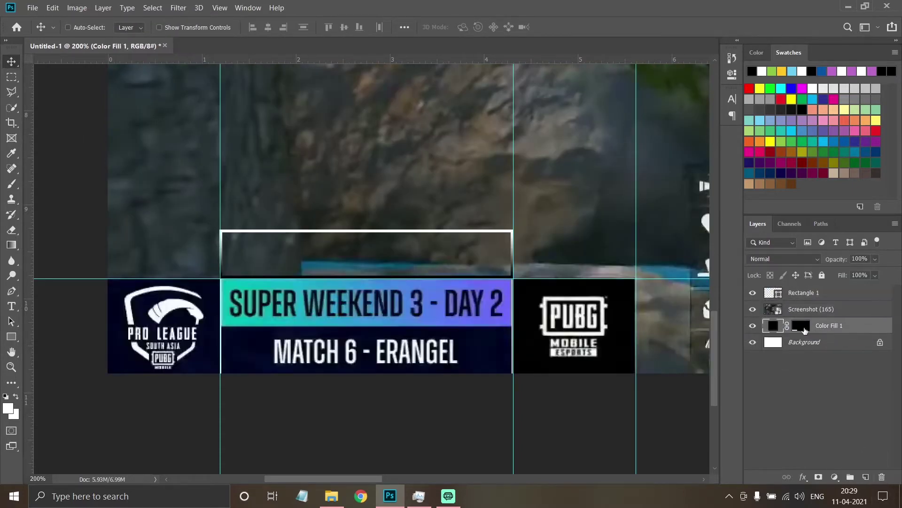
left_click(808, 309)
Give Rectangle 1 no stroke and a gradient fill
left_click(11, 337)
left_click(132, 27)
left_click(131, 51)
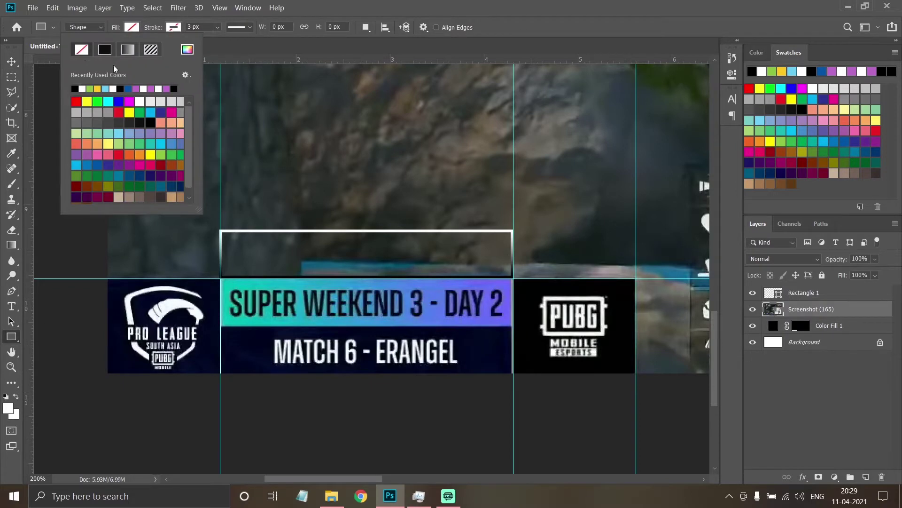
left_click(803, 292)
left_click(173, 27)
left_click(132, 28)
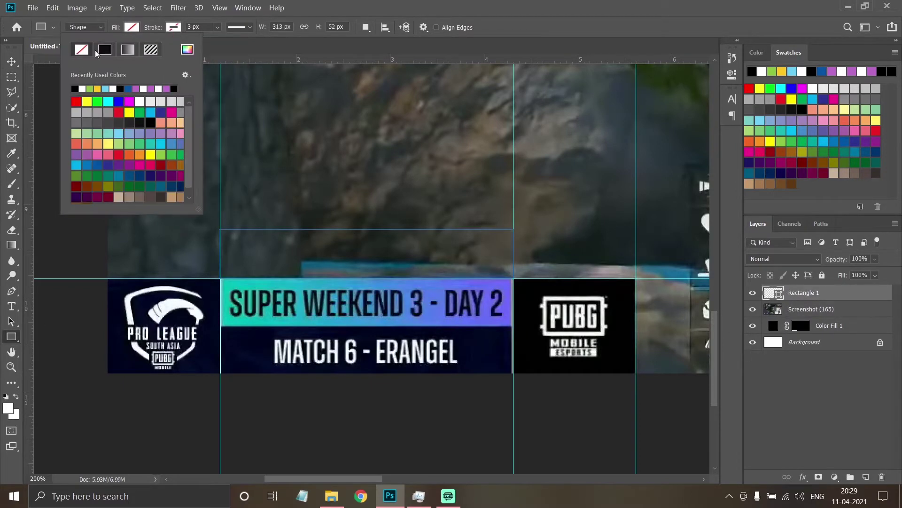
left_click(127, 49)
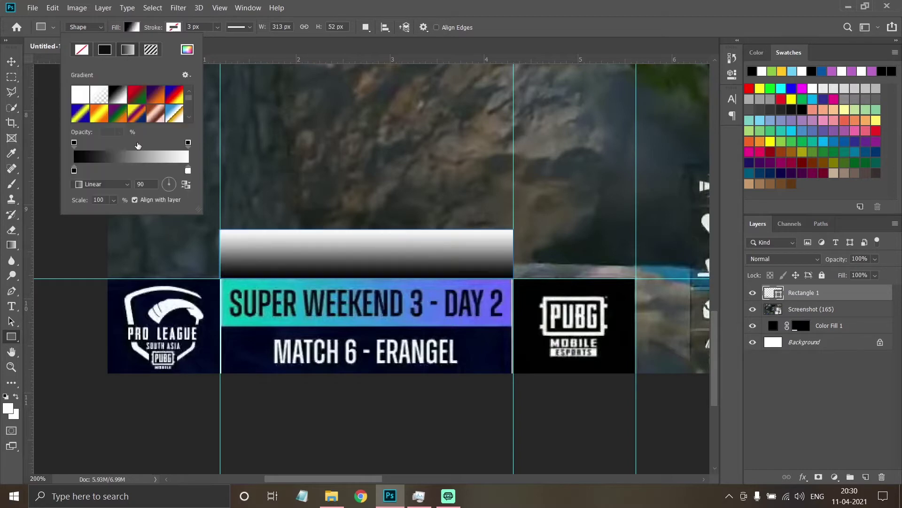
Set the gradient from the banner's sampled teal to its sampled purple at 0°
double_click(74, 171)
left_click(227, 324)
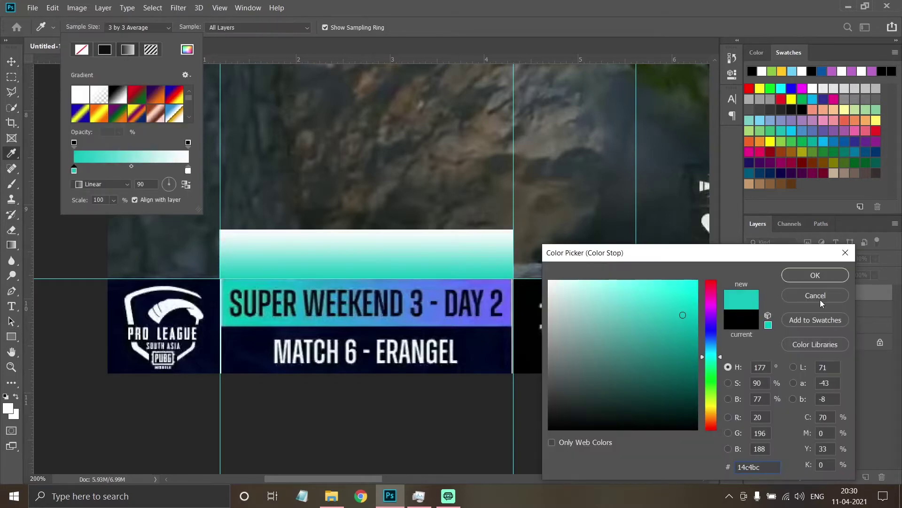
left_click(836, 277)
double_click(188, 171)
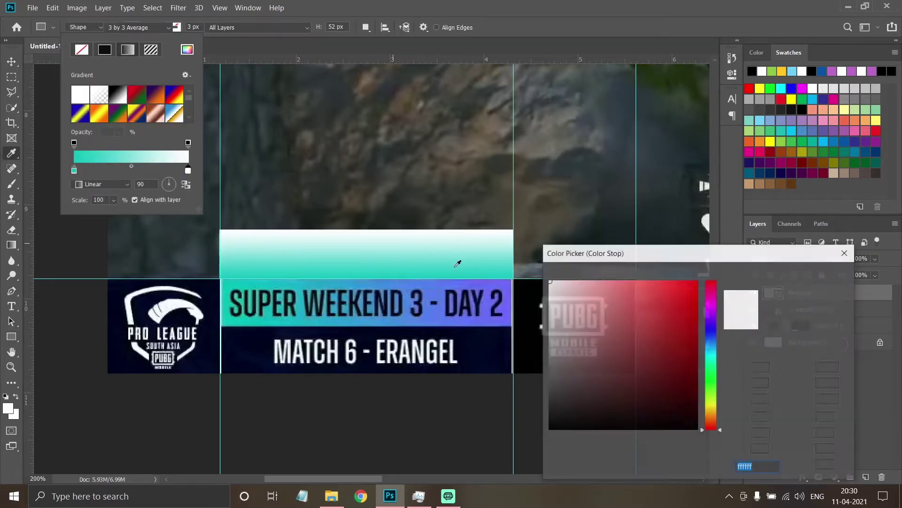
left_click(506, 287)
left_click(815, 280)
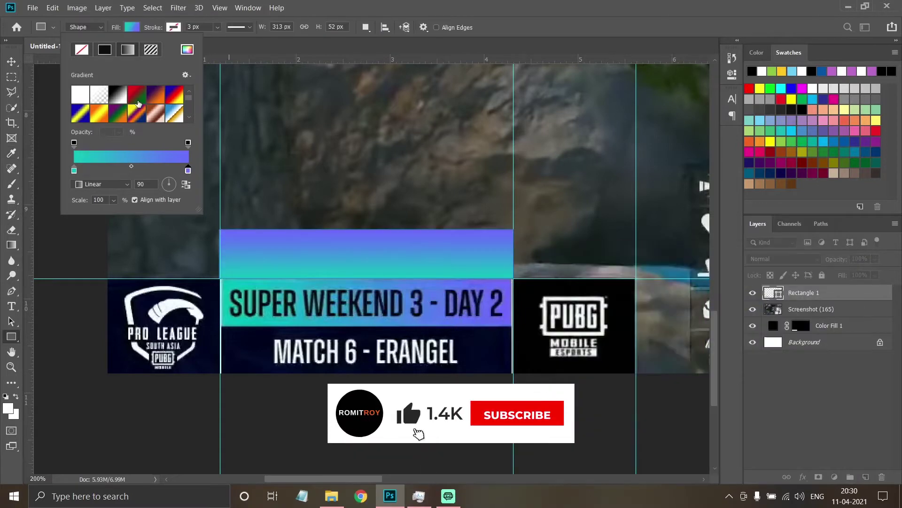
type("0")
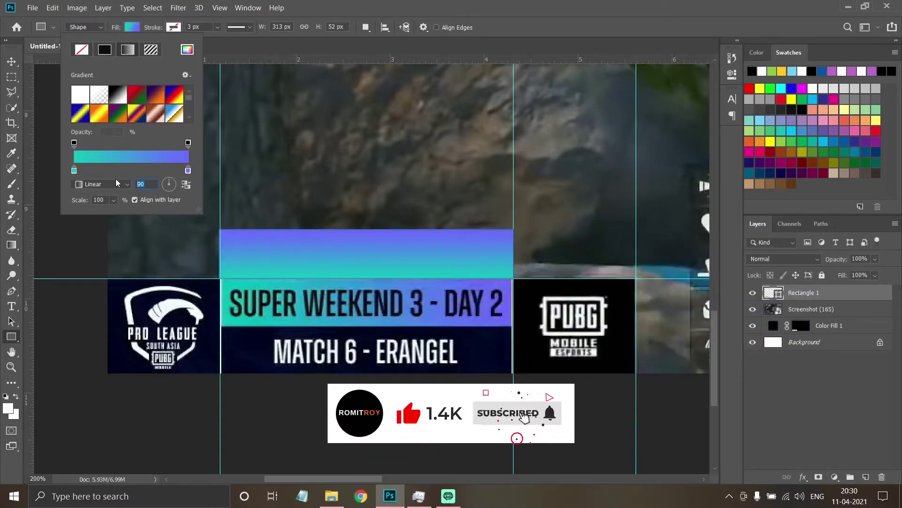
left_click(11, 61)
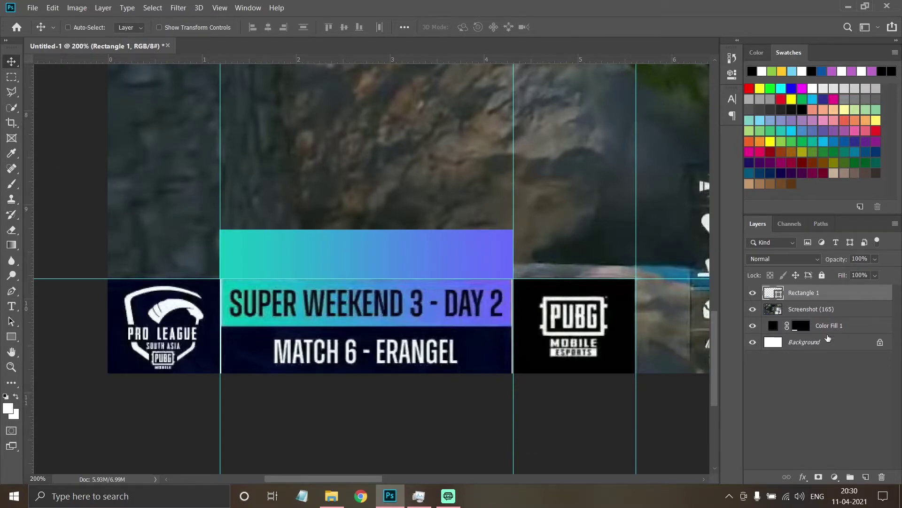
left_click(493, 323, "ctrl")
Draw Rectangle 2 over the whole banner and bring it above Screenshot (165)
key("u")
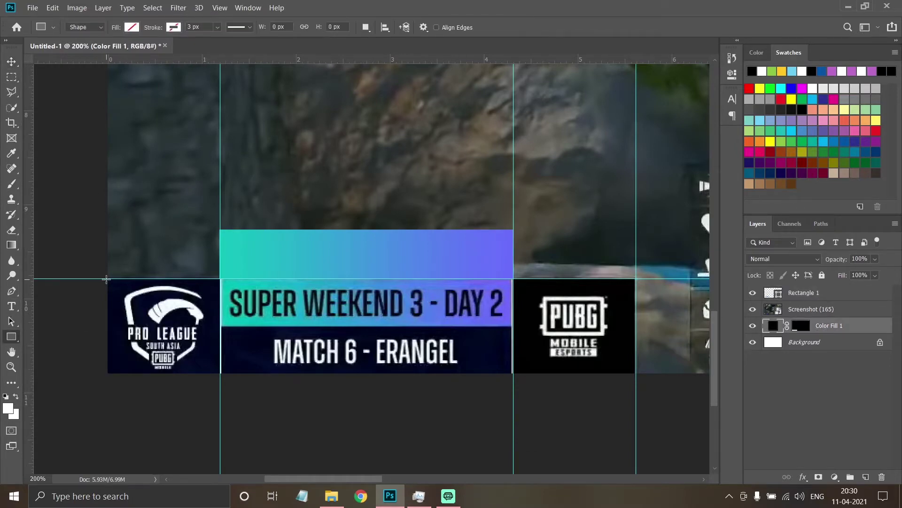
left_click_drag(106, 278, 637, 374)
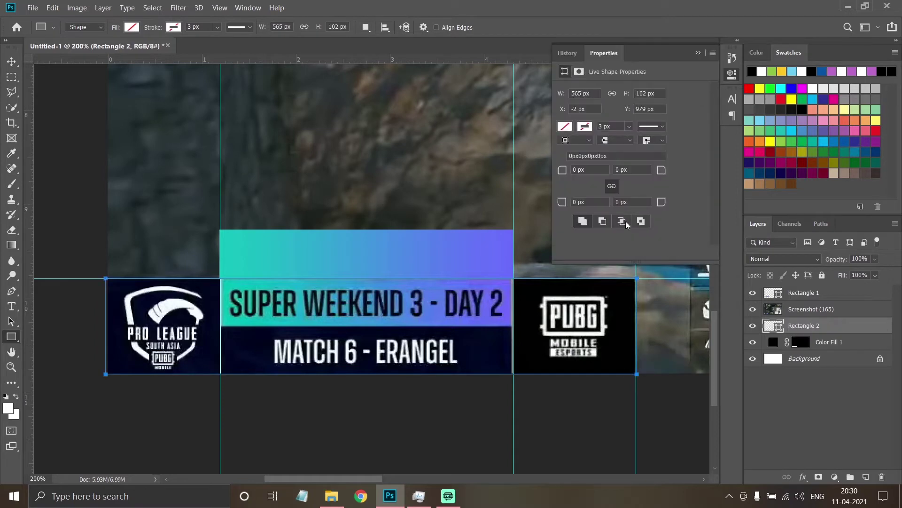
left_click(698, 53)
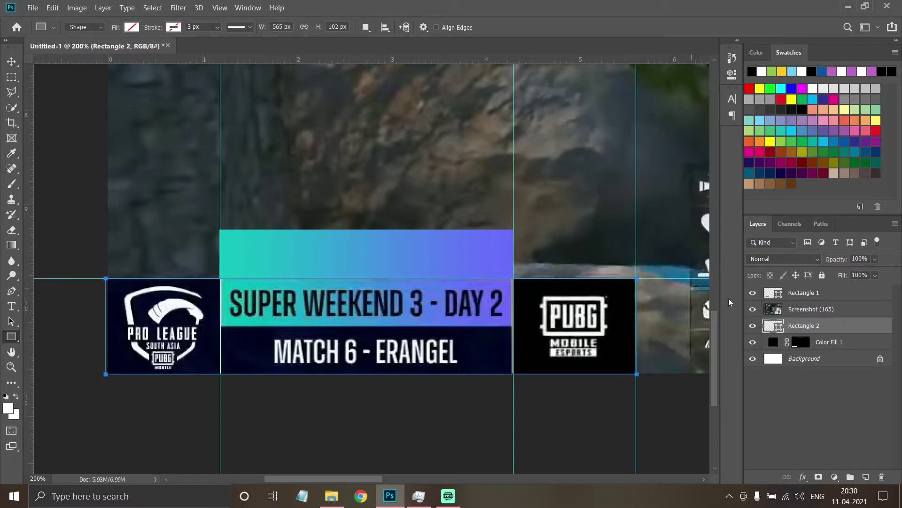
key("ctrl+bracketright")
key("v")
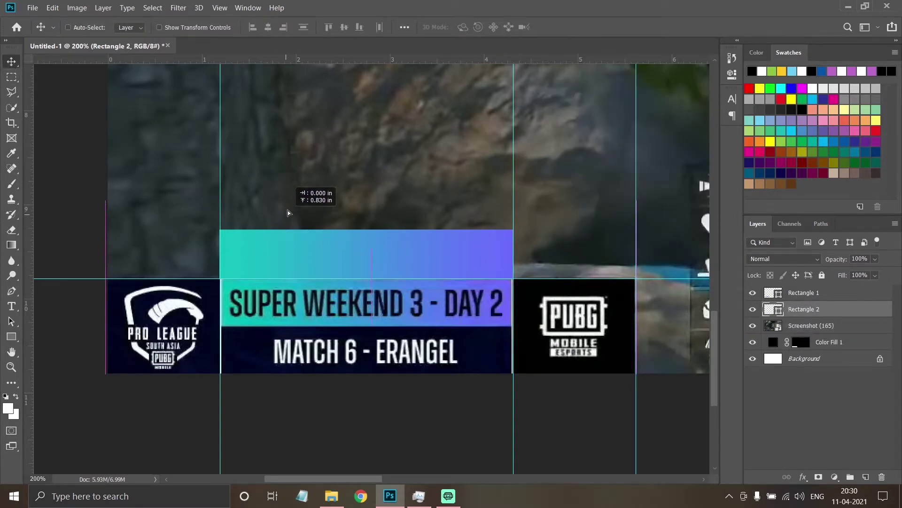
Give Rectangle 2 a gradient fill with both stops set to navy #020529
left_click(770, 327)
left_click(799, 309)
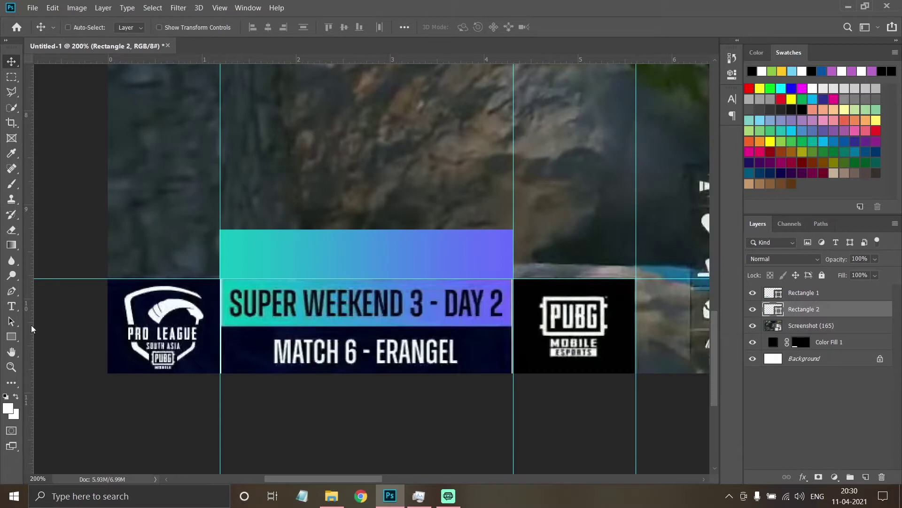
left_click(12, 337)
left_click(132, 27)
left_click(127, 49)
double_click(74, 171)
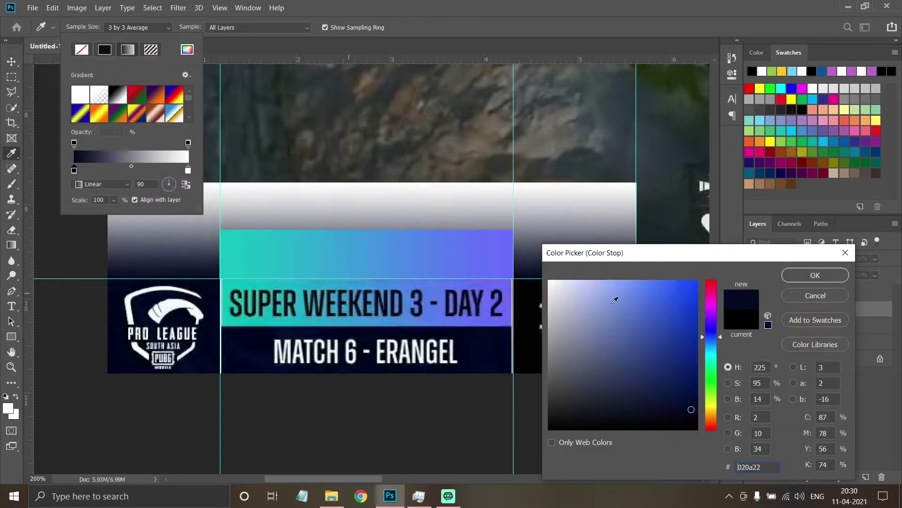
left_click(814, 276)
double_click(188, 171)
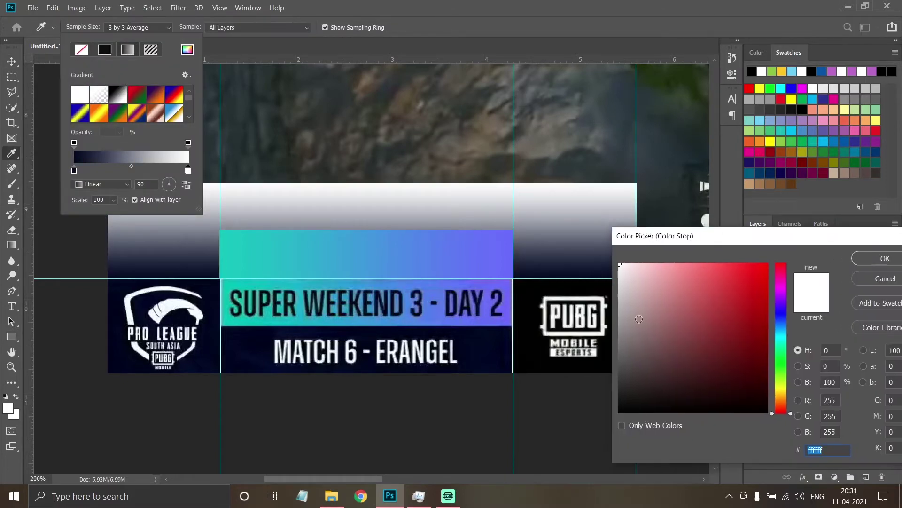
left_click(513, 357)
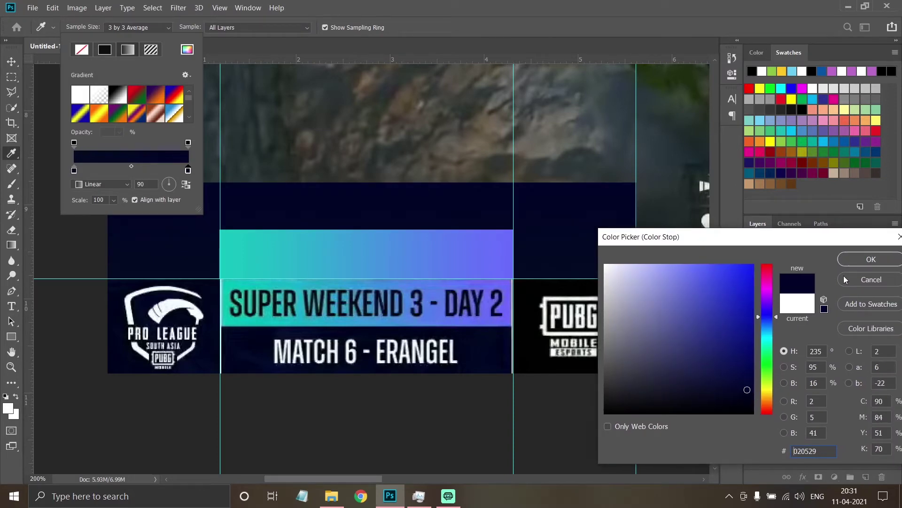
left_click(875, 258)
Free Transform Rectangle 2 to narrow it to W 4.39 in at the right guide
key("v")
key("ctrl+t")
left_click_drag(637, 229, 516, 229)
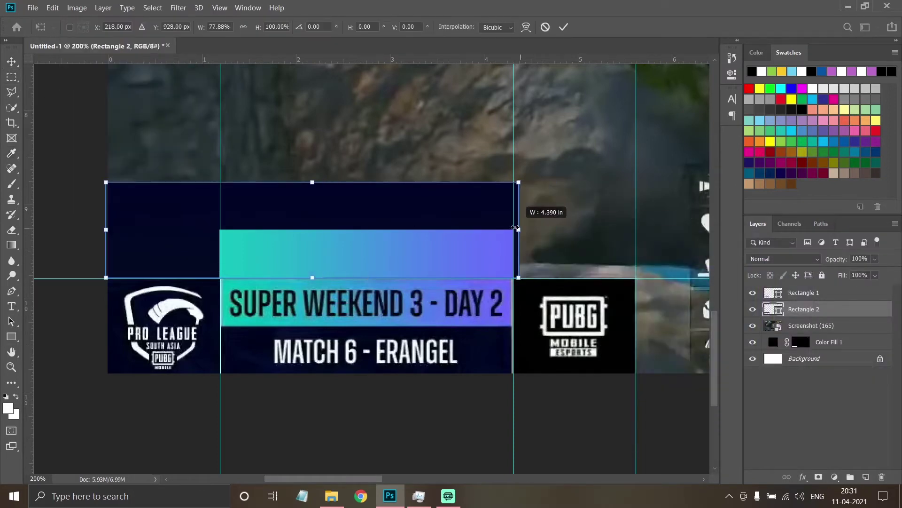
left_click(12, 61)
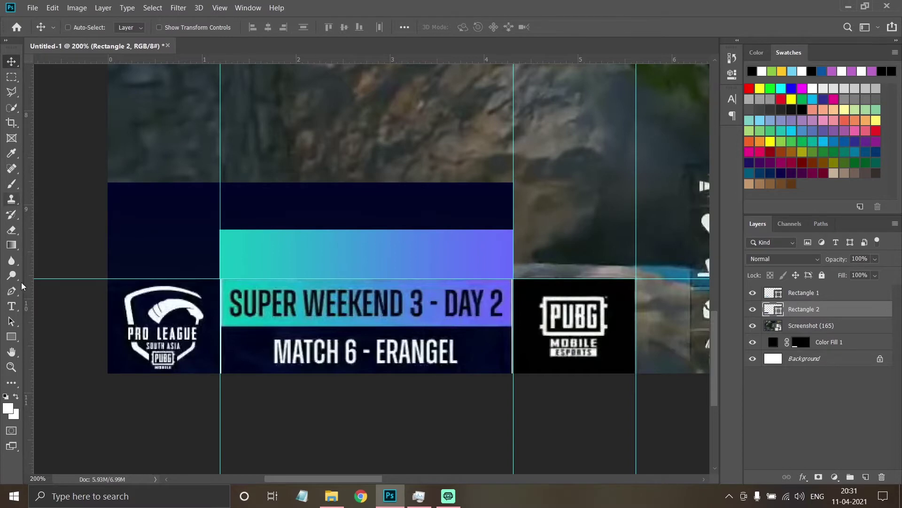
right_click(12, 337)
Draw a 2 px white vertical line along the logo panel's edge
left_click(56, 381)
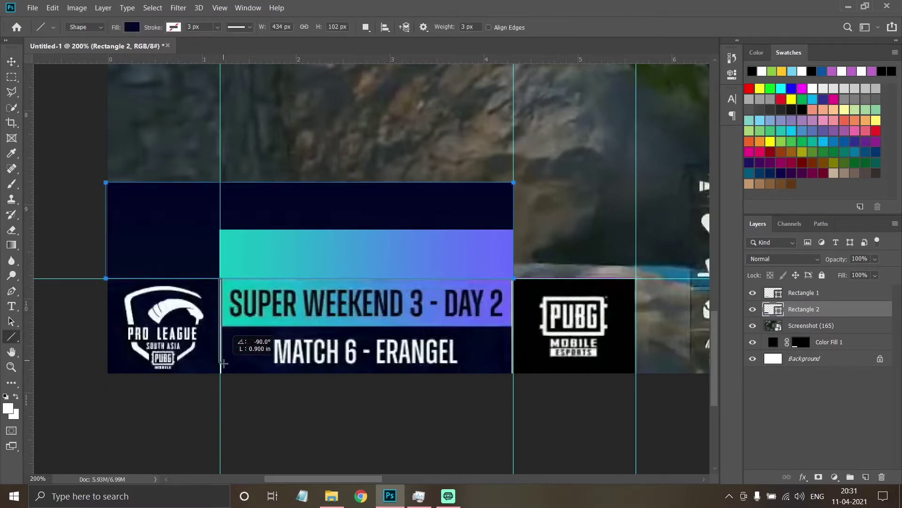
left_click_drag(226, 377, 226, 377)
left_click(132, 27)
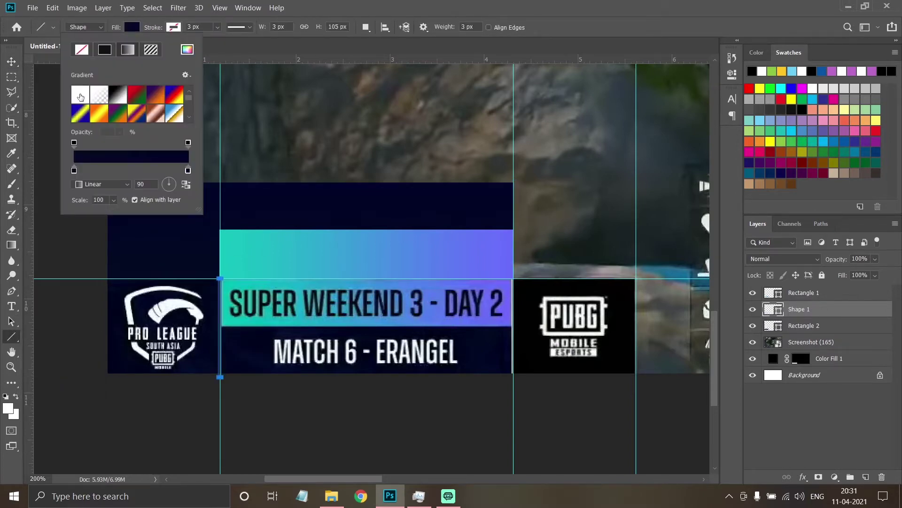
left_click(104, 49)
left_click(274, 27)
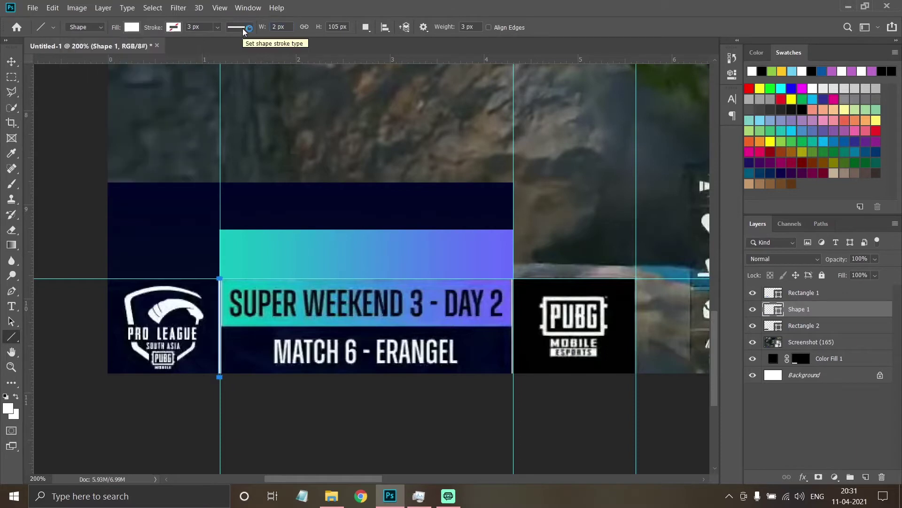
key("v")
Hide the screenshot and move navy Rectangle 2 down below the gradient bar
left_click(752, 342)
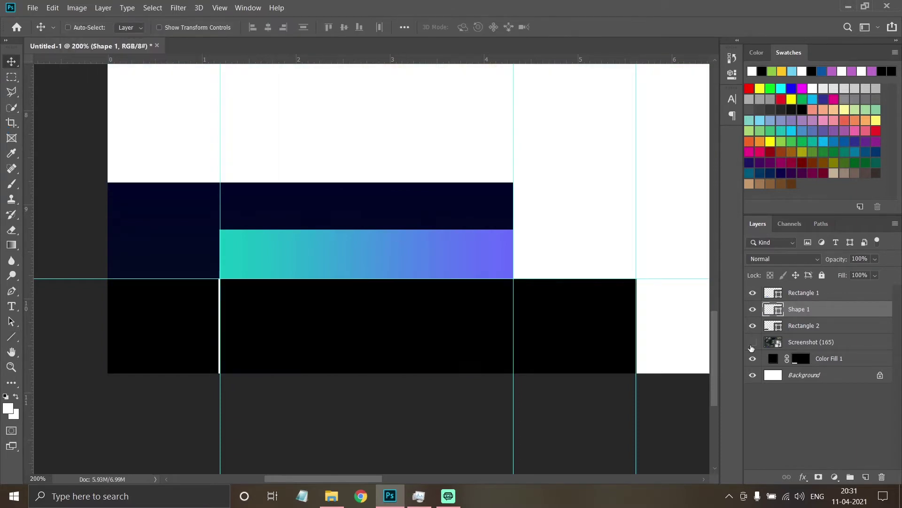
left_click(803, 326)
left_click_drag(428, 219, 402, 314)
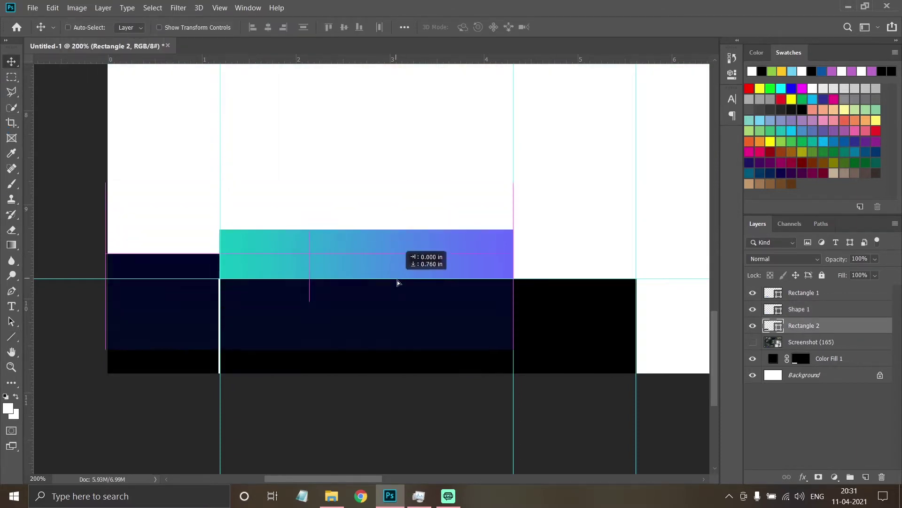
left_click_drag(811, 355, 823, 355)
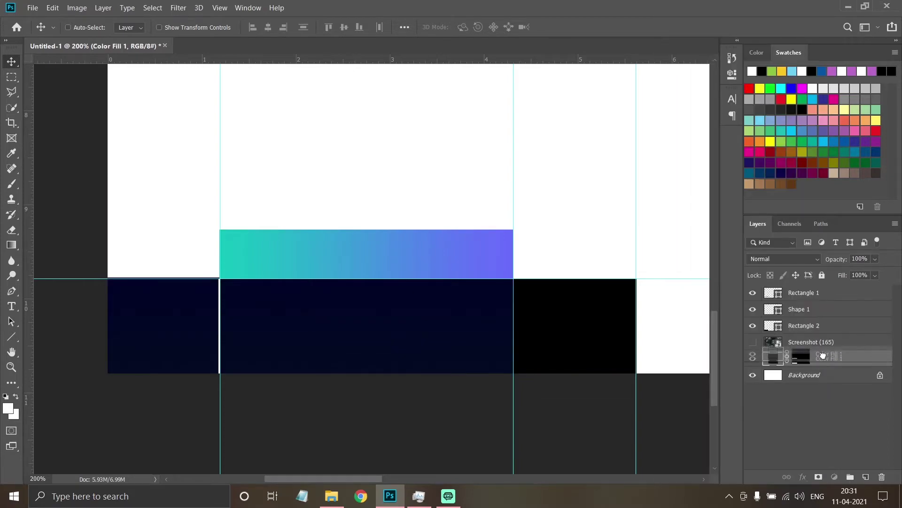
left_click_drag(801, 327, 802, 338)
Clip Rectangle 2 to Color Fill 1 and put Shape 1 above Rectangle 1
right_click(802, 338)
left_click(665, 217)
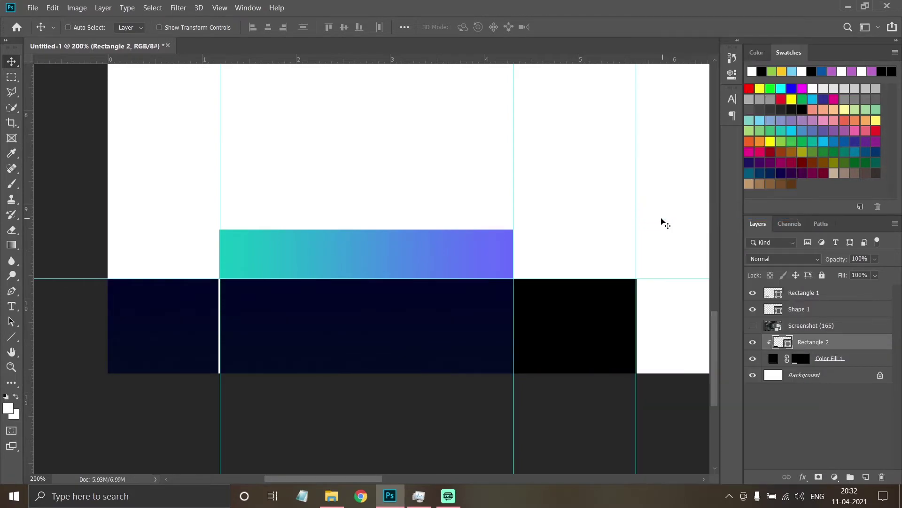
left_click_drag(797, 308, 806, 334)
mouse_move(801, 292)
left_mouse_down()
mouse_move(802, 317)
mouse_move(806, 308)
left_mouse_up()
Move the gradient bar down onto the navy band and zoom in with guides hidden
left_click(805, 325)
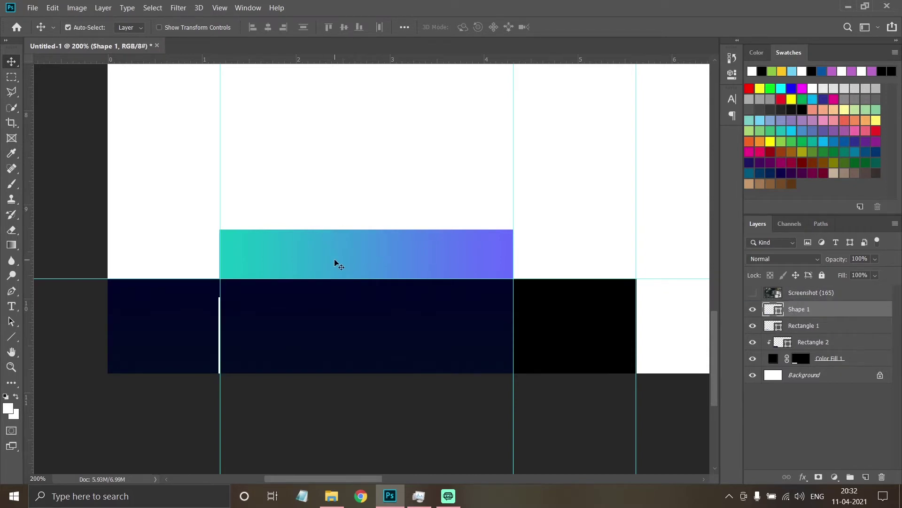
left_click_drag(505, 258, 461, 305)
key("ctrl+plus")
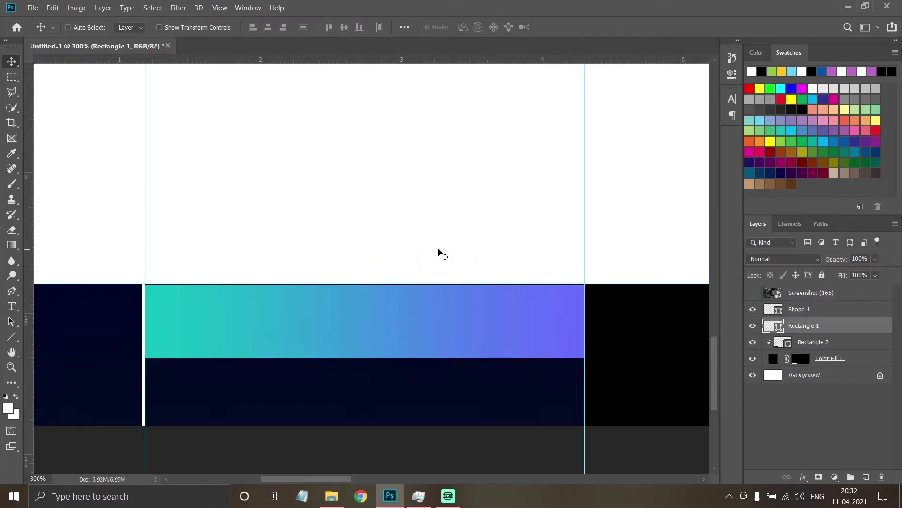
key("ctrl+semicolon")
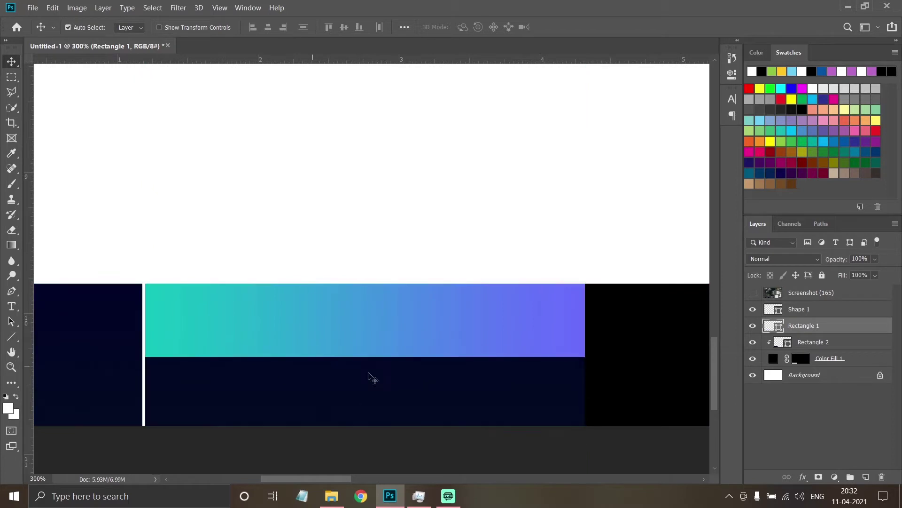
left_click(753, 292)
left_click(752, 293)
Duplicate the Shape 1 white divider for the title section's right edge
left_click(12, 336)
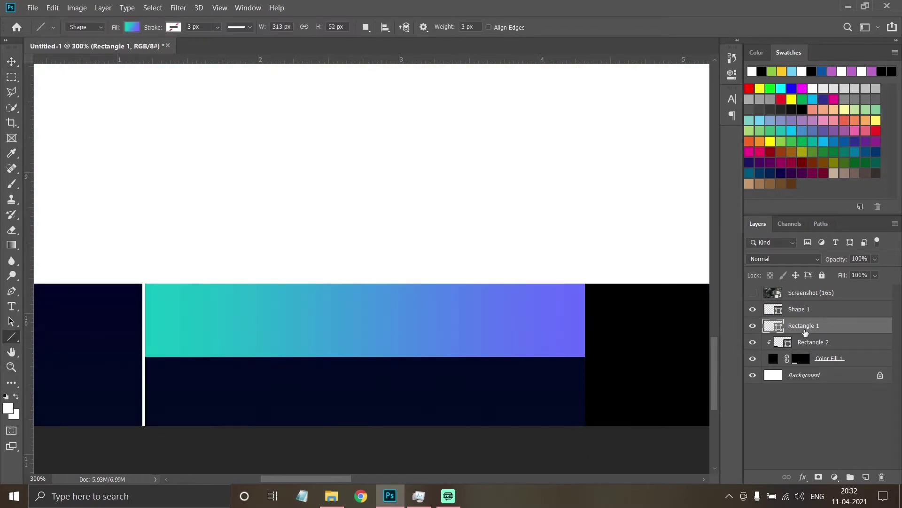
left_click(799, 309)
left_click(13, 65)
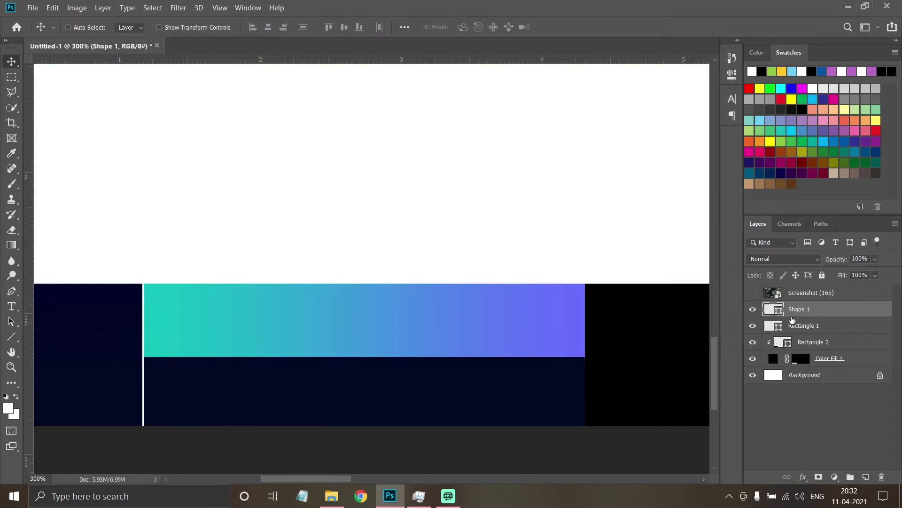
key("ctrl+j")
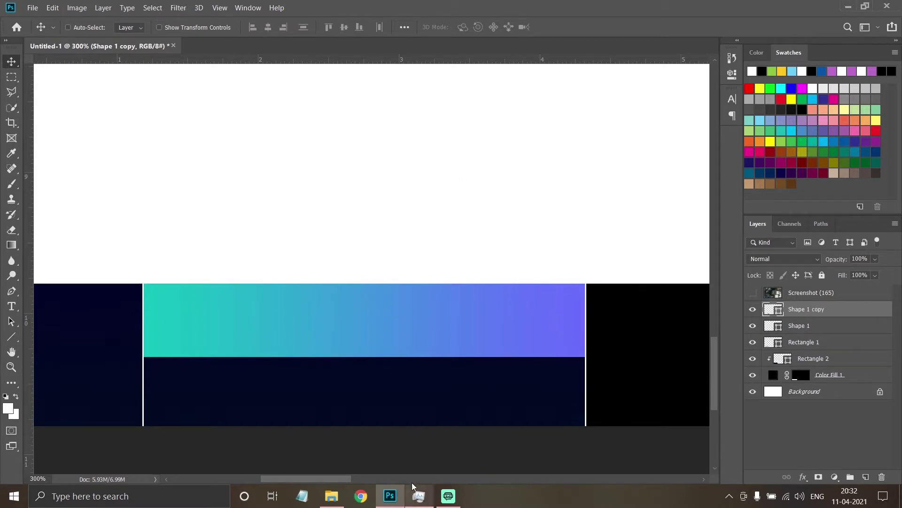
scroll(320, 480, "left", 3)
Search 'pubg mobile pro league logo', save it as PMPL_SouthAS.png, and shrink the placed logo
left_click(360, 495)
type("pubg mo")
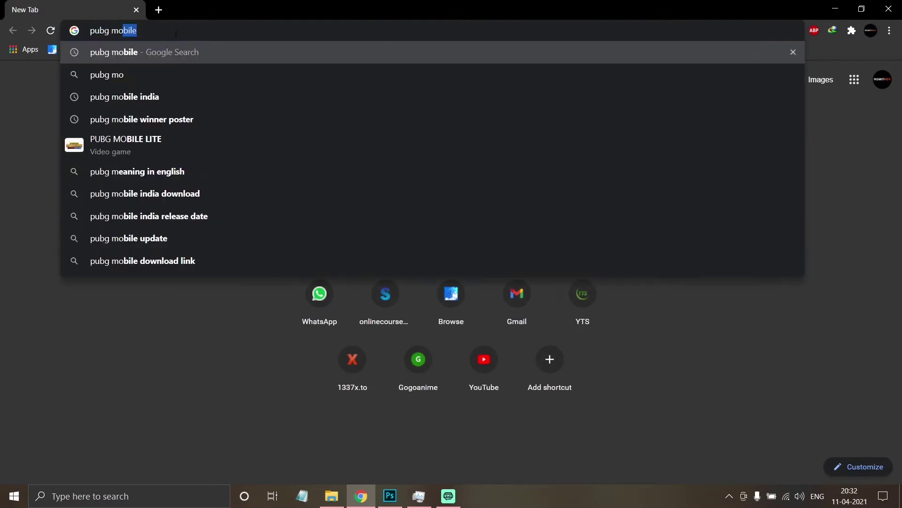
type("bile pro league logo")
key("Return")
left_click(276, 169)
right_click(705, 263)
left_click(733, 282)
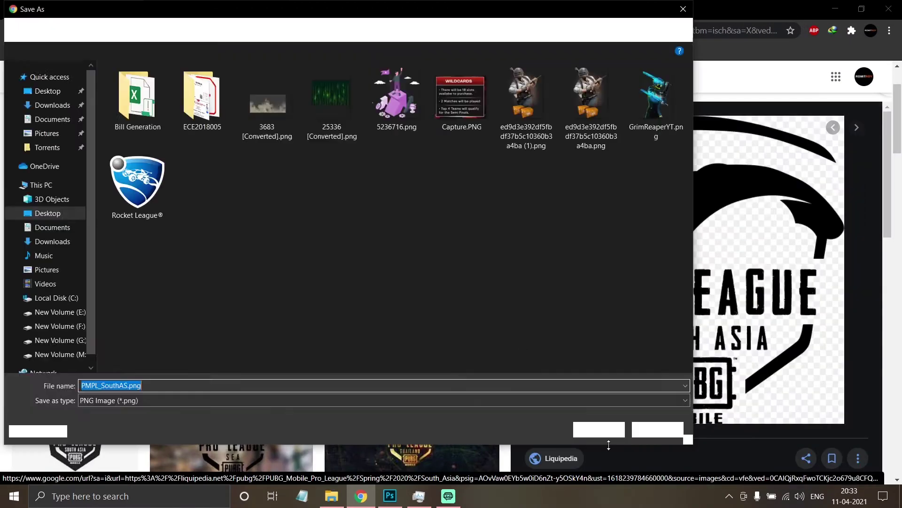
key("Return")
left_click(390, 496)
mouse_move(200, 347)
left_mouse_down()
mouse_move(346, 453)
mouse_move(188, 329)
left_mouse_up()
Move and resize the logo into the left navy panel
left_click_drag(237, 379, 203, 409)
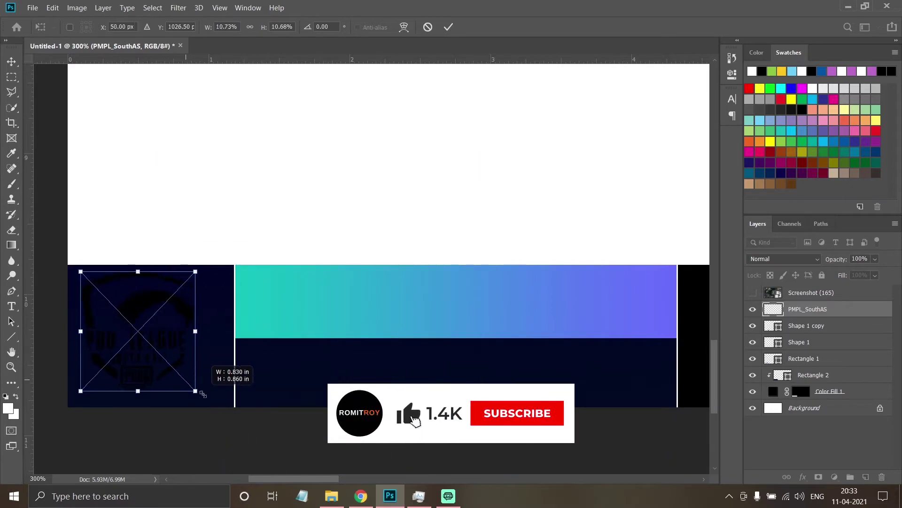
left_click_drag(150, 343, 159, 344)
key("Return")
Give the logo layer a white Color Overlay at Normal blend mode
right_click(831, 309)
left_click(706, 7)
left_click(474, 329)
left_click(722, 213)
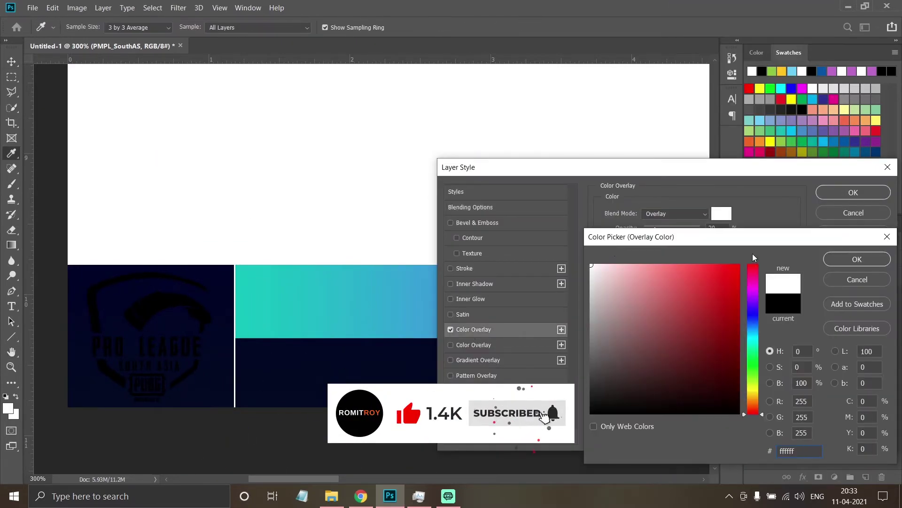
key("Escape")
right_click(830, 308)
left_click(706, 6)
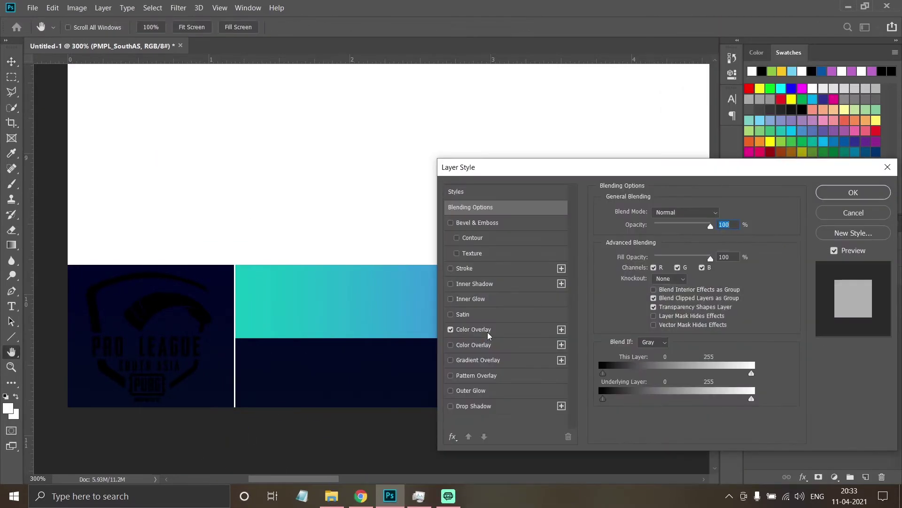
left_click(487, 332)
left_click(674, 213)
left_click(853, 192)
Free Transform the logo, entering 11 as its scale
key("ctrl+t")
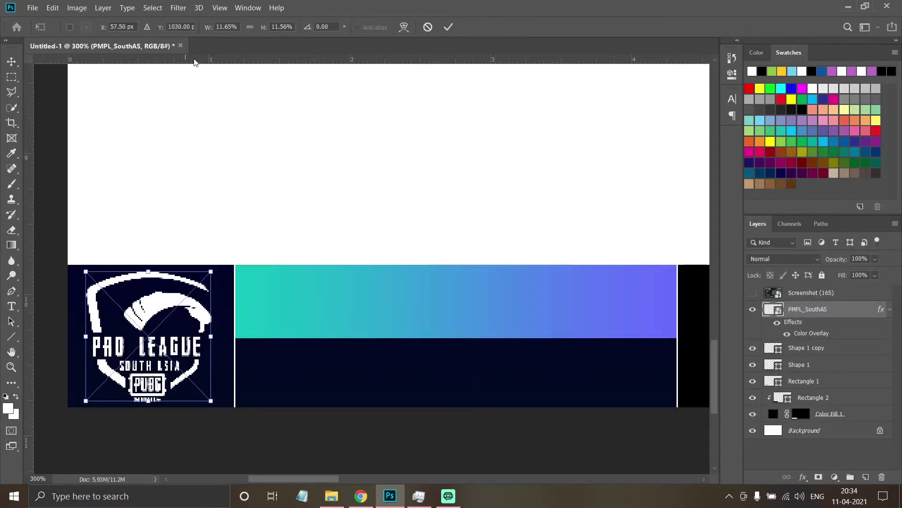
type("11")
key("Return")
double_click(812, 333)
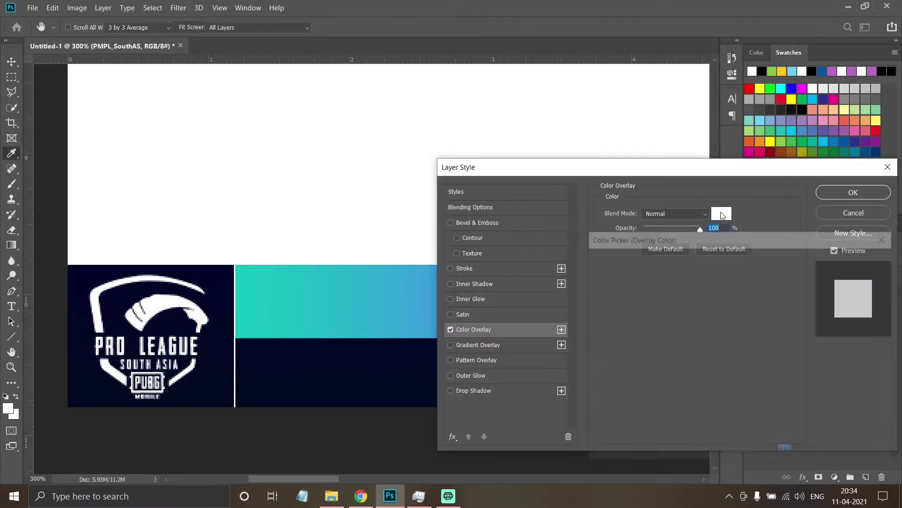
Start a new centred text layer on the gradient bar
left_click(855, 192)
left_click(753, 293)
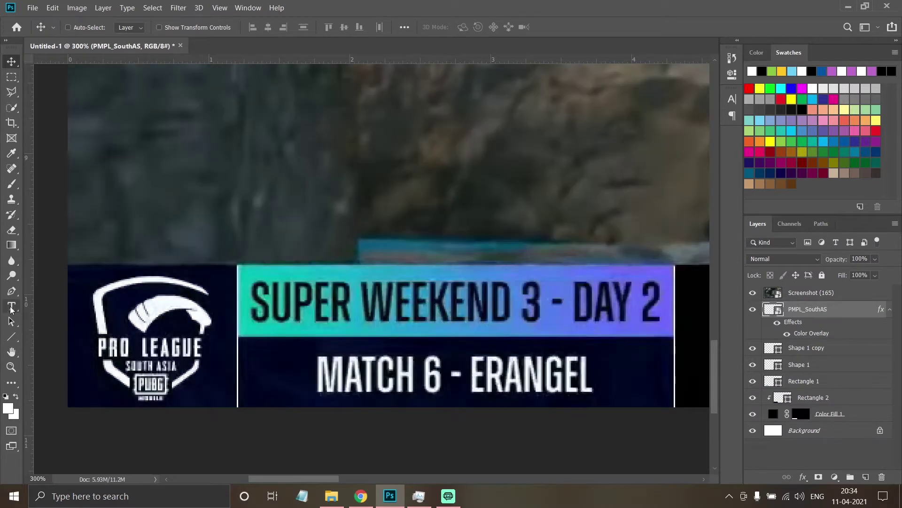
key("t")
left_click(753, 293)
left_click(433, 326)
left_click(431, 27)
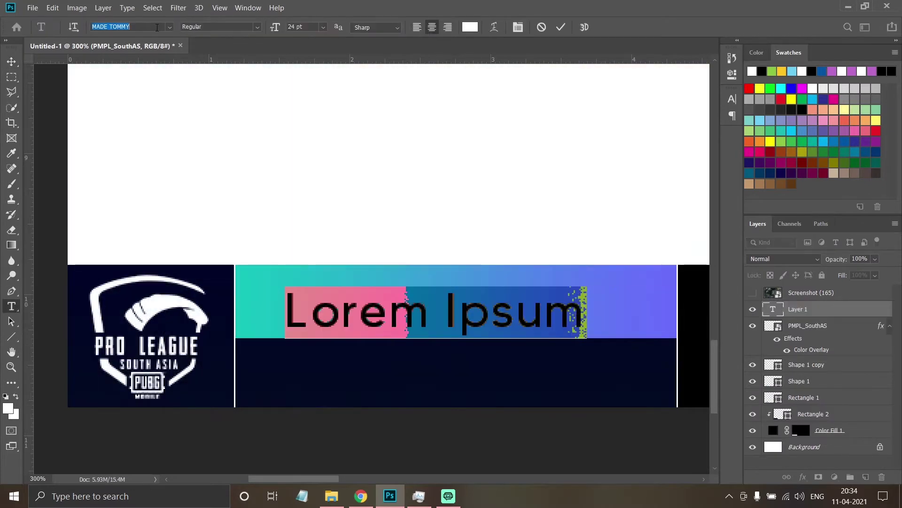
Set the title's font to Oswald
left_click(127, 27)
type("oswald")
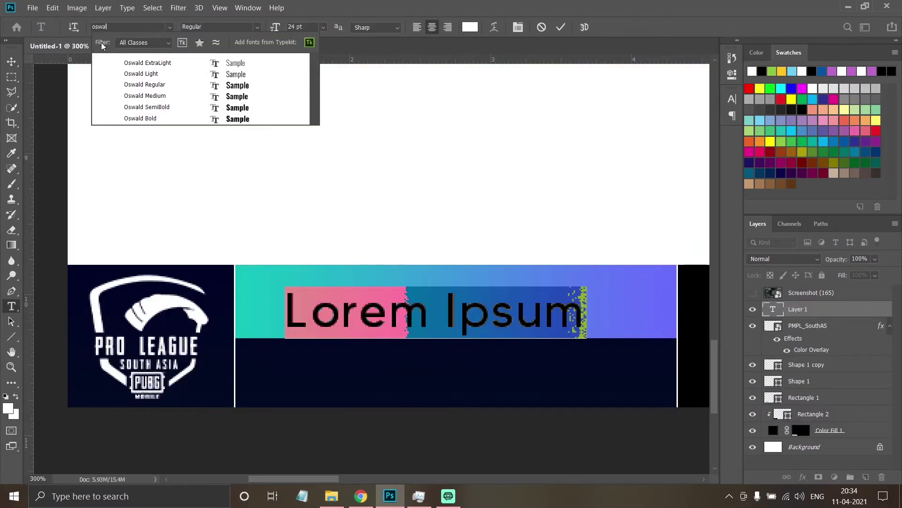
left_click(141, 85)
left_click(381, 158)
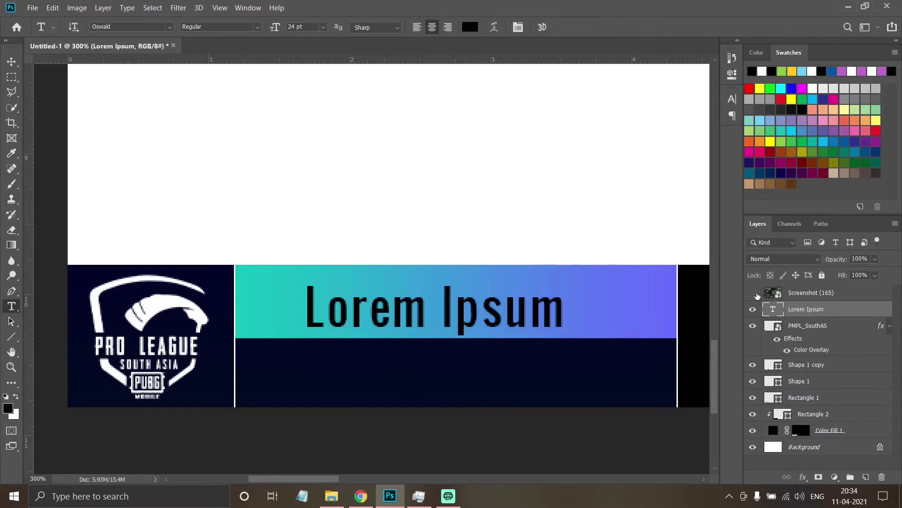
left_click(753, 293)
Retype the title as 'SUPER WEEKEND 3 - DAY 2'
left_click(429, 317)
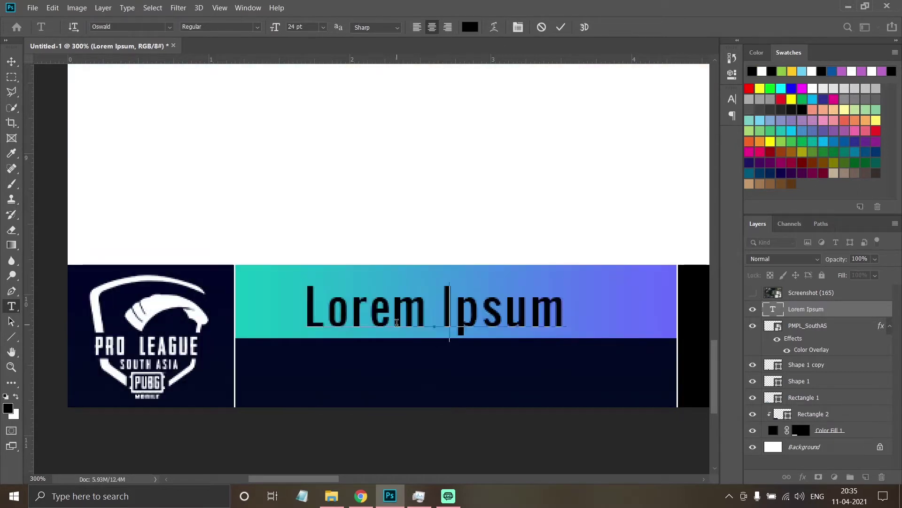
key("ctrl+a")
type("SUPER WEEKEND DAY 3")
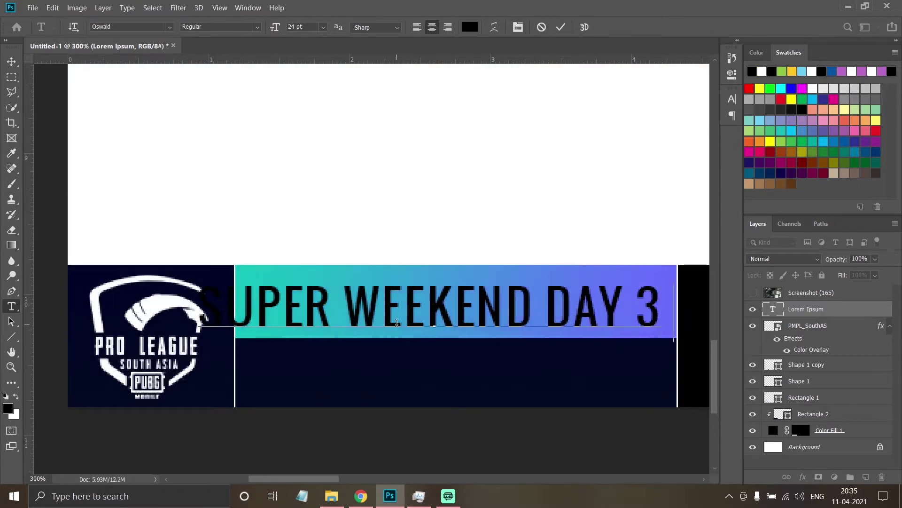
key("BackSpace")
key("BackSpace")
key("BackSpace")
key("BackSpace")
key("BackSpace")
type("3")
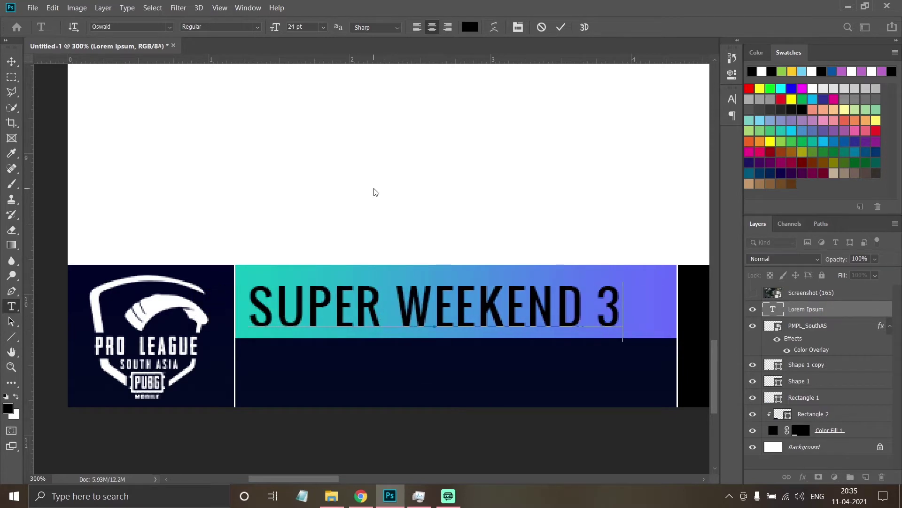
left_click(753, 293)
left_click(623, 310)
type("- DAY")
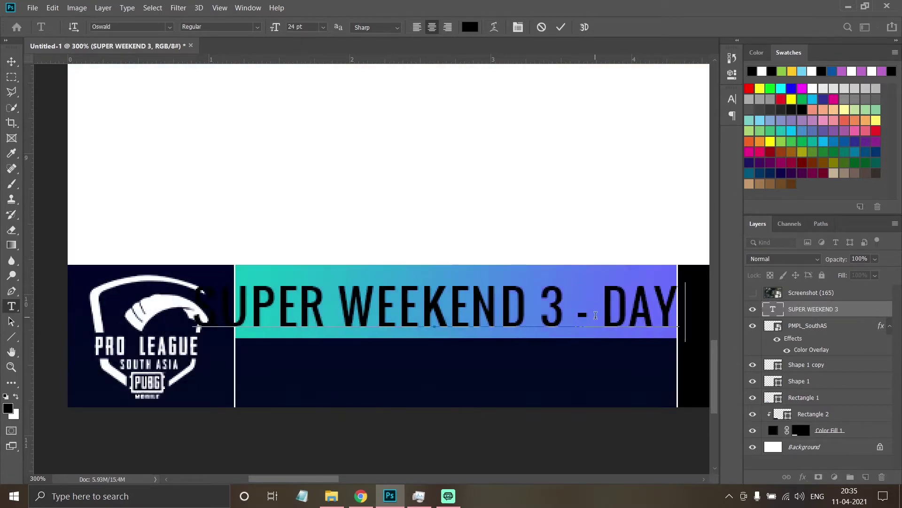
type(" 2")
Resize the title to 22 pt, commit it, and nudge it up and right on the bar
key("ctrl+a")
left_click(518, 26)
left_click(709, 140)
left_click(695, 177)
left_click(518, 27)
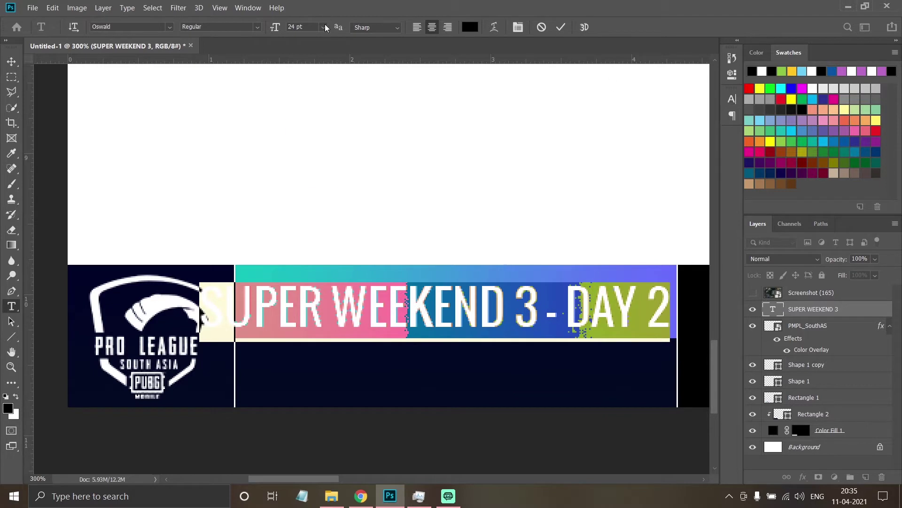
left_click(323, 27)
left_click(305, 116)
type("22")
key("Return")
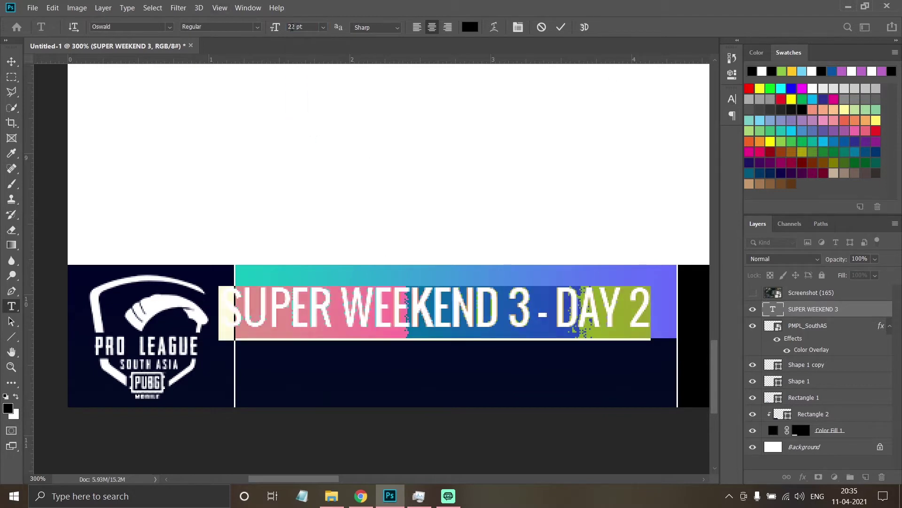
left_click(11, 61)
left_click_drag(379, 305, 385, 297)
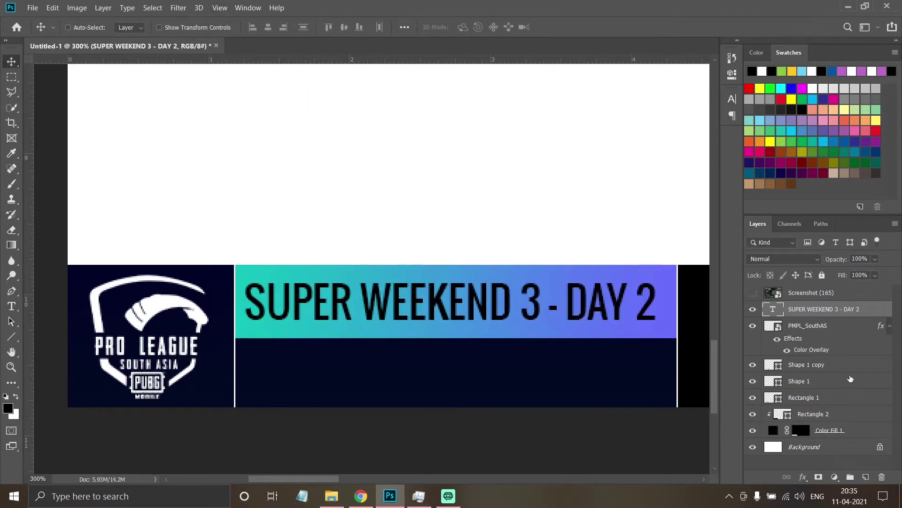
Centre the title horizontally on the gradient bar (Rectangle 1)
left_click(752, 398)
left_click(804, 398, "ctrl")
left_click(268, 28)
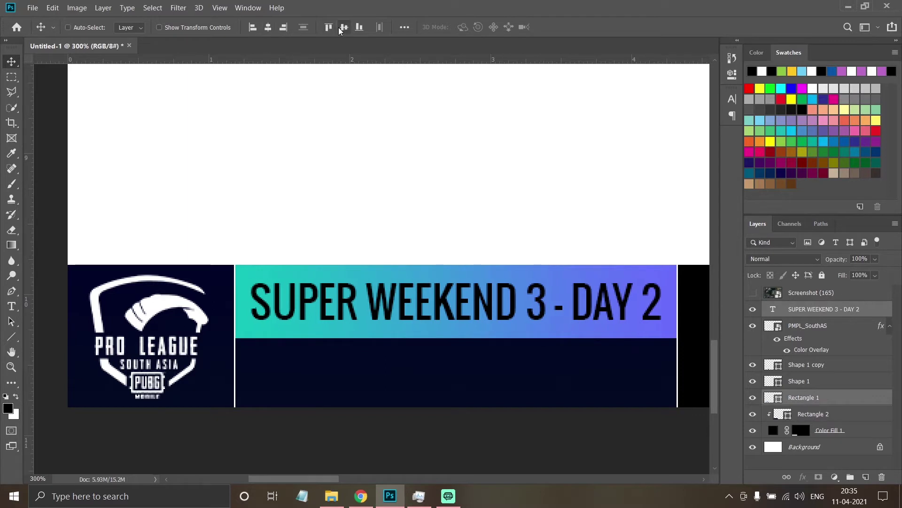
left_click(807, 309)
left_click(11, 306)
Duplicate the title, move the copy into the dark lower band, and make it white
key("ctrl+j")
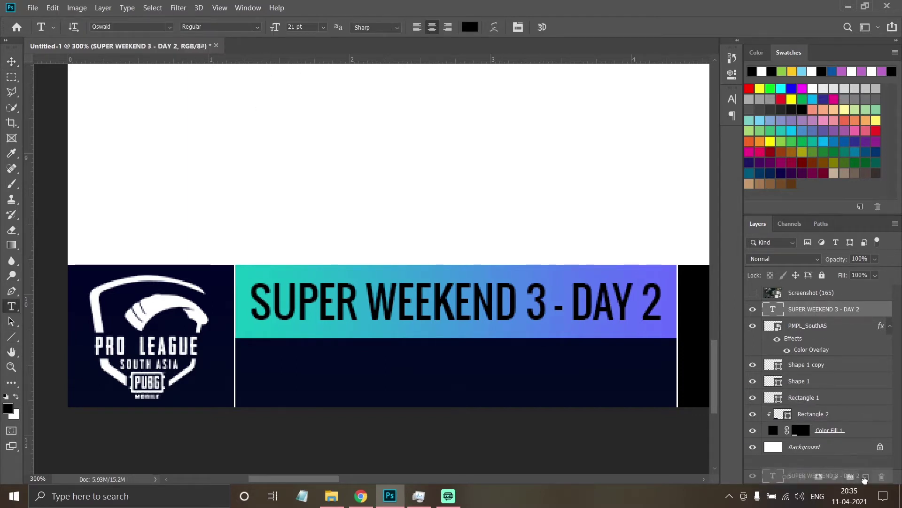
left_click(12, 61)
left_click_drag(455, 301, 456, 371)
left_click(11, 306)
double_click(773, 309)
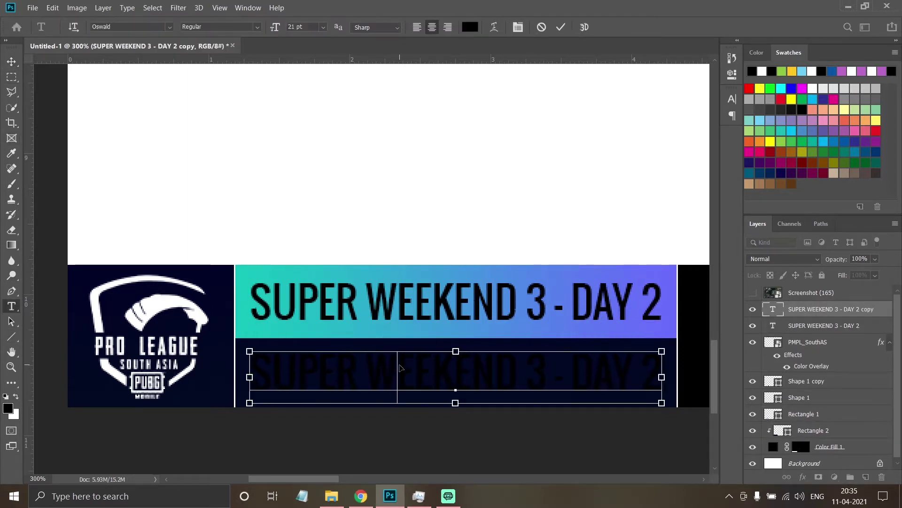
left_click(812, 88)
key("ctrl+Return")
Retype the lower copy as 'MATCH 1 - ERANGEL' and commit it
left_click(752, 293)
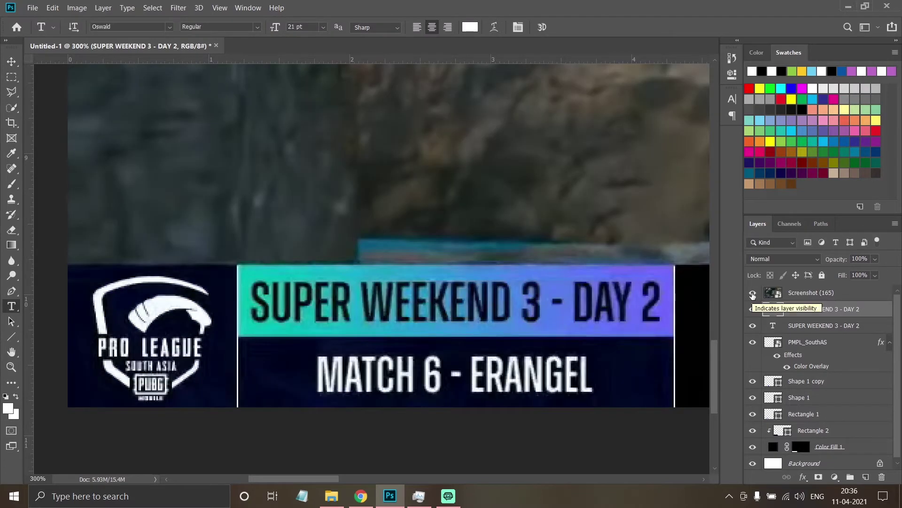
left_click(753, 294)
left_click(393, 373)
key("ctrl+a")
type("MATCH 1 - ERANGEL")
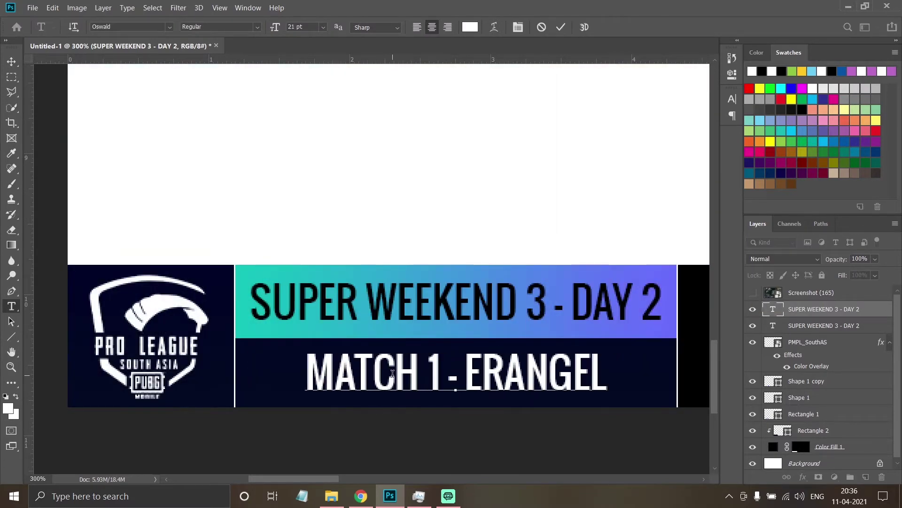
left_click(11, 61)
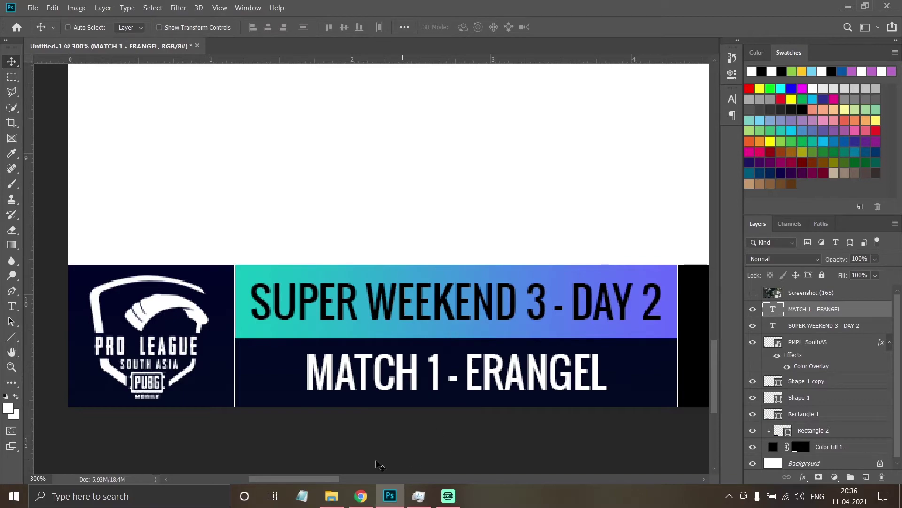
left_click_drag(307, 479, 349, 482)
Search Google Images for 'PUBG MOBILE LOGO' and browse the logo results
left_click(360, 496)
type("PUBG MOBILE L")
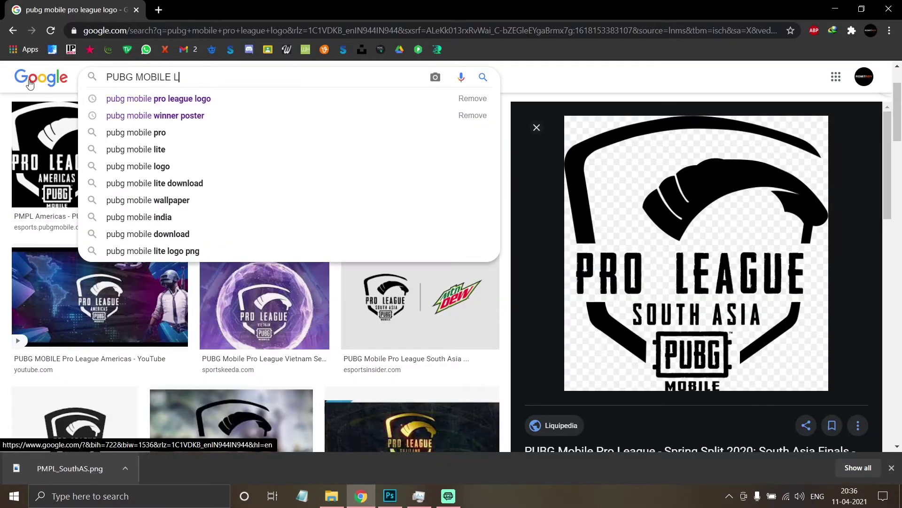
type("OGO")
key("Return")
left_click(353, 218)
left_click(329, 273)
left_click(54, 150)
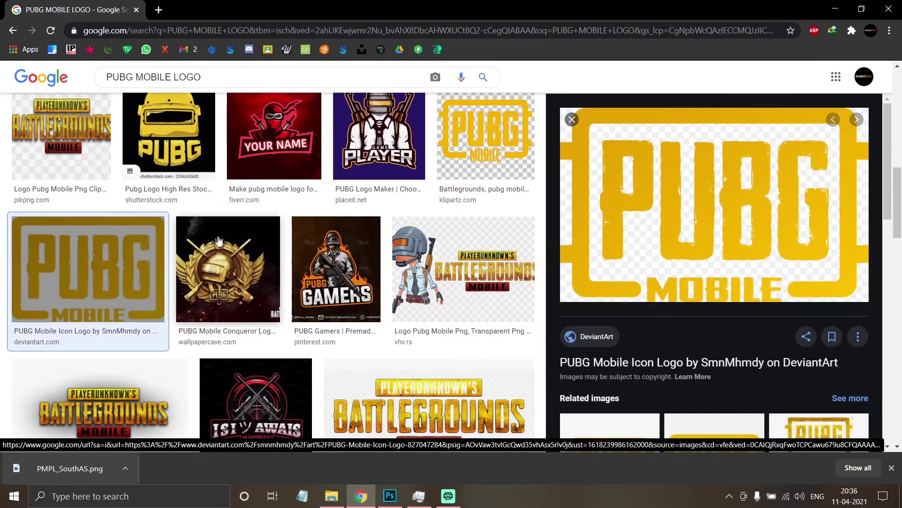
scroll(295, 226, "up", 5)
left_click(141, 77)
type("p")
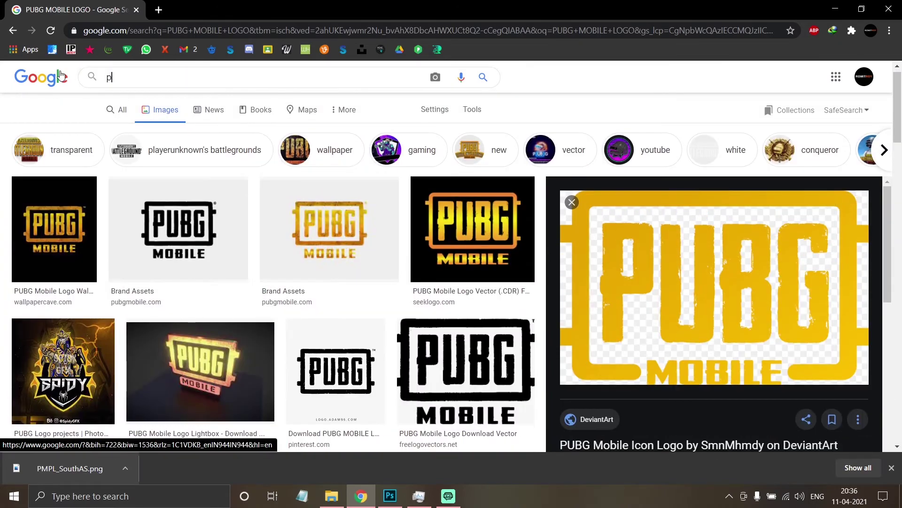
key("Return")
Save the Brand Assets white PUBG logo and place it, scaled, on the black box
left_click(850, 390)
right_click(694, 262)
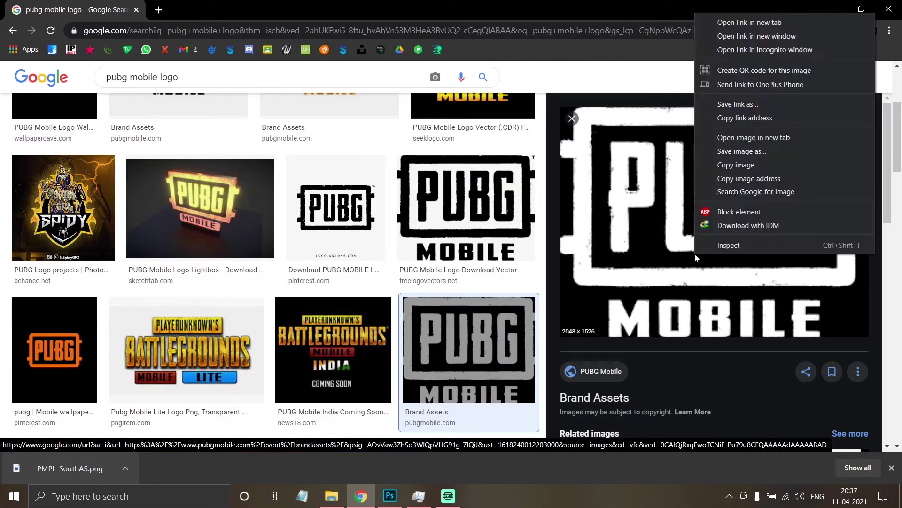
left_click(733, 162)
left_click_drag(424, 392, 370, 242)
left_click_drag(625, 423, 242, 282)
left_click_drag(221, 230, 489, 328)
key("Return")
Group the banner layers as group 1 and duplicate it as a second version
key("ctrl+1")
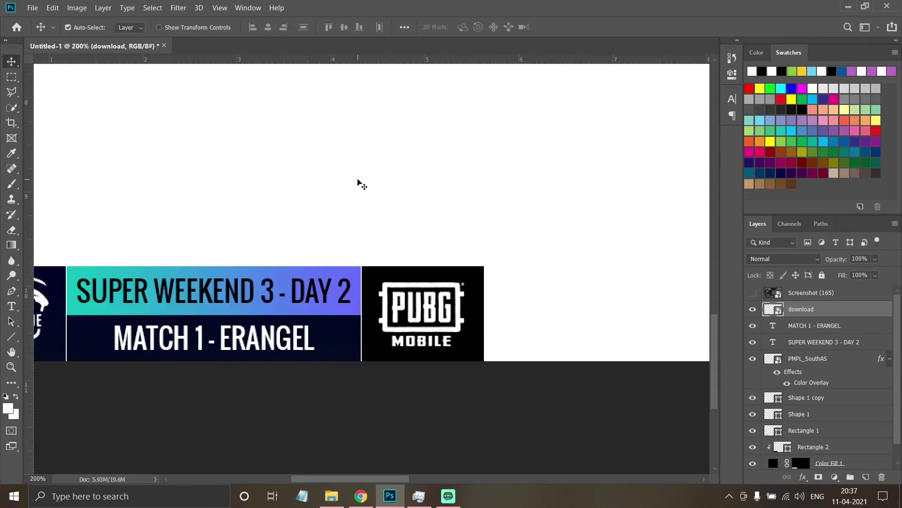
scroll(812, 441, "down", 1)
left_click(812, 440, "shift")
key("ctrl+g")
double_click(794, 312)
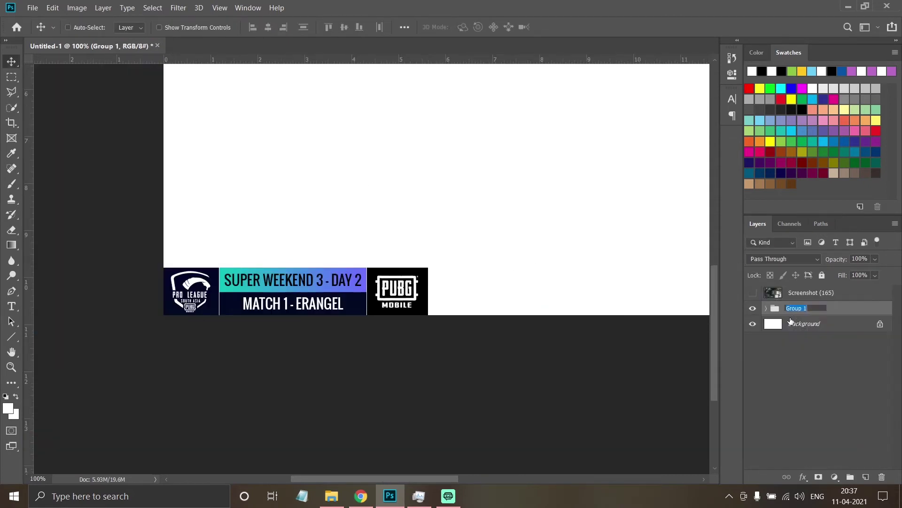
type("1")
key("Return")
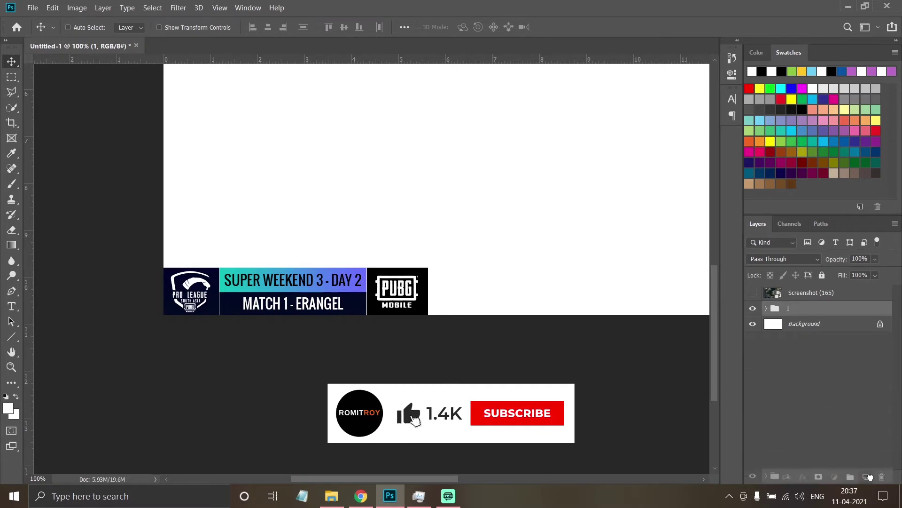
left_click_drag(794, 307, 869, 476)
left_click(818, 381)
Expand the second group, then search the browser for 'oppo logo png'
key("ctrl+plus")
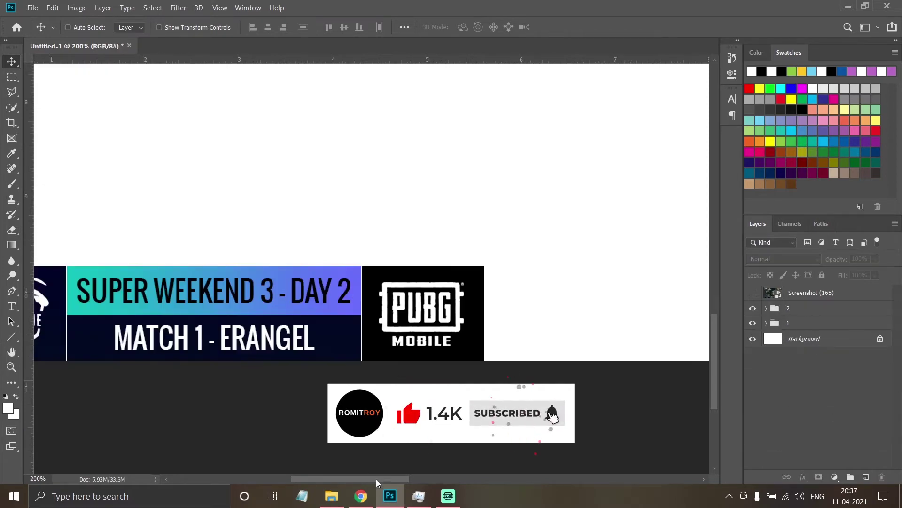
left_click_drag(376, 479, 346, 478)
left_click(766, 308)
key("alt+Tab")
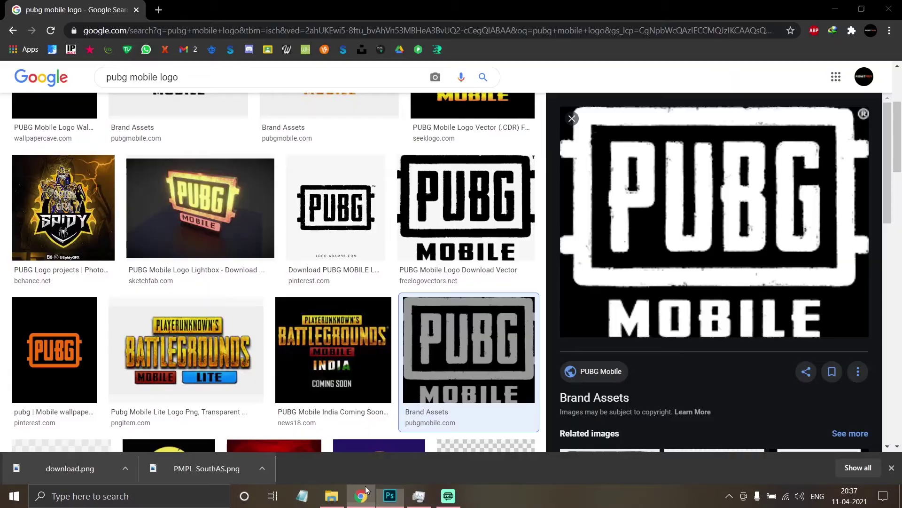
left_click(214, 86)
type("oppo logo png")
key("Return")
Save an Oppo logo image and place it, scaled, into the banner's black box
left_click(329, 235)
right_click(596, 238)
left_click(630, 249)
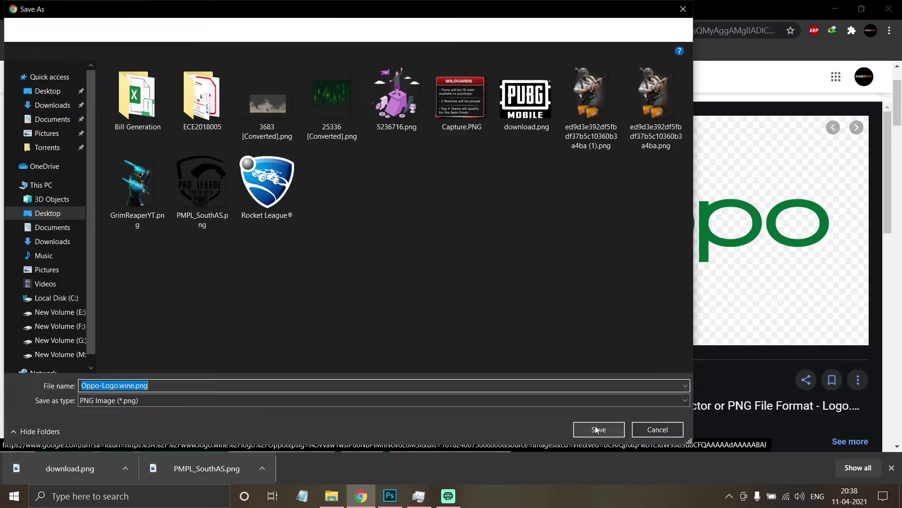
key("Return")
left_click_drag(70, 468, 255, 148)
scroll(255, 147, "down", 5)
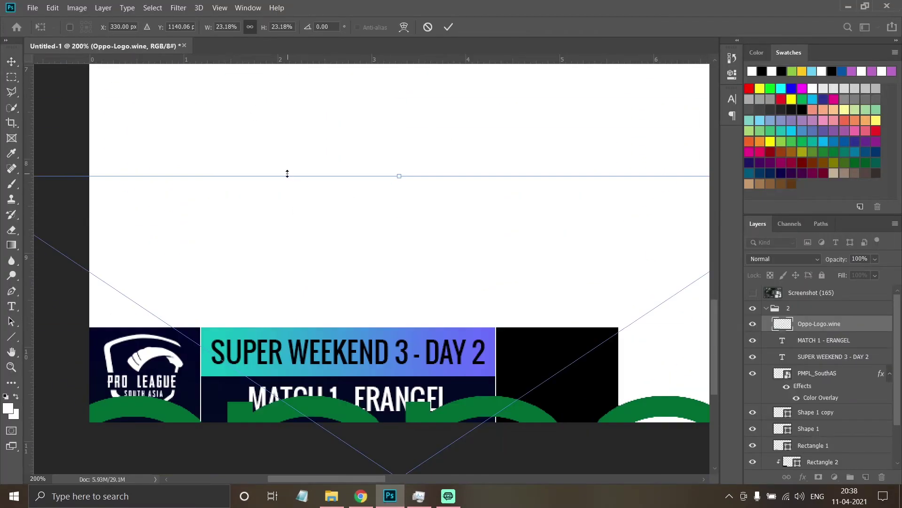
mouse_move(286, 174)
left_mouse_down()
mouse_move(420, 314)
mouse_move(500, 329)
left_mouse_up()
left_click_drag(641, 423, 621, 417)
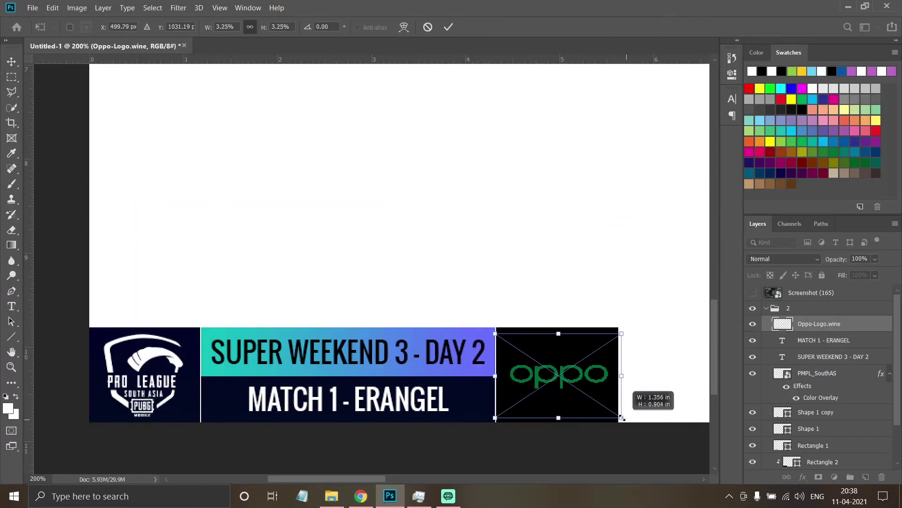
key("Return")
Give the OPPO logo a white Color Overlay and collapse group 2
double_click(815, 327)
left_click(484, 406)
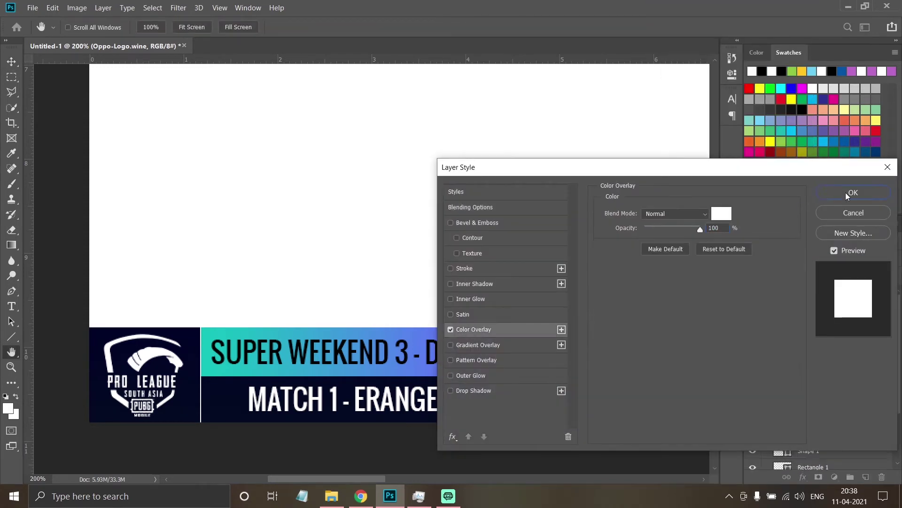
left_click(853, 192)
left_click(793, 308)
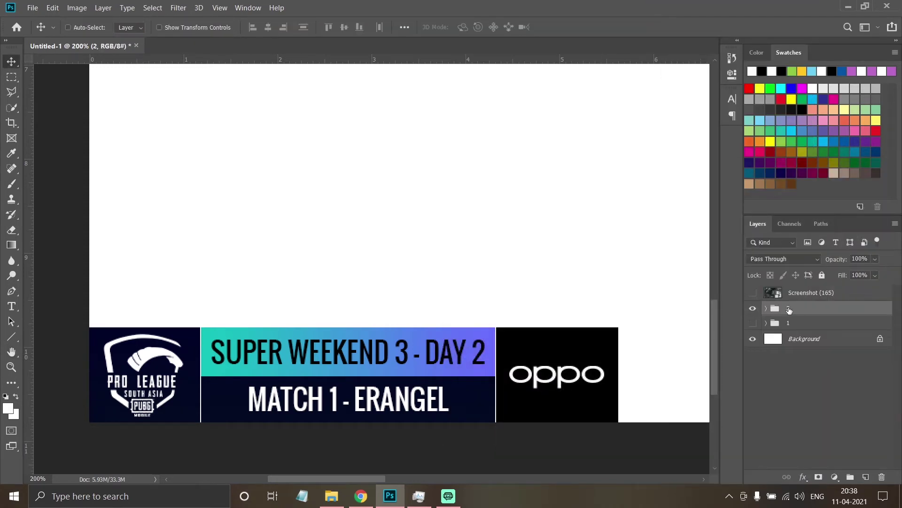
left_click(32, 7)
Save As into a freshly created Desktop folder, naming the file PMPL South Asia S3 Overlay
left_click(42, 119)
left_click(197, 161)
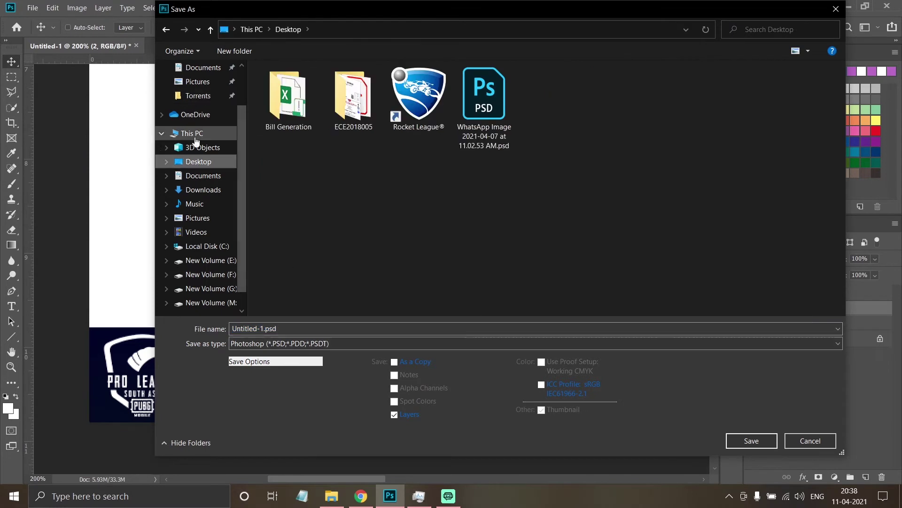
scroll(196, 141, "up", 2)
key("ctrl+shift+n")
key("Return")
key("Return")
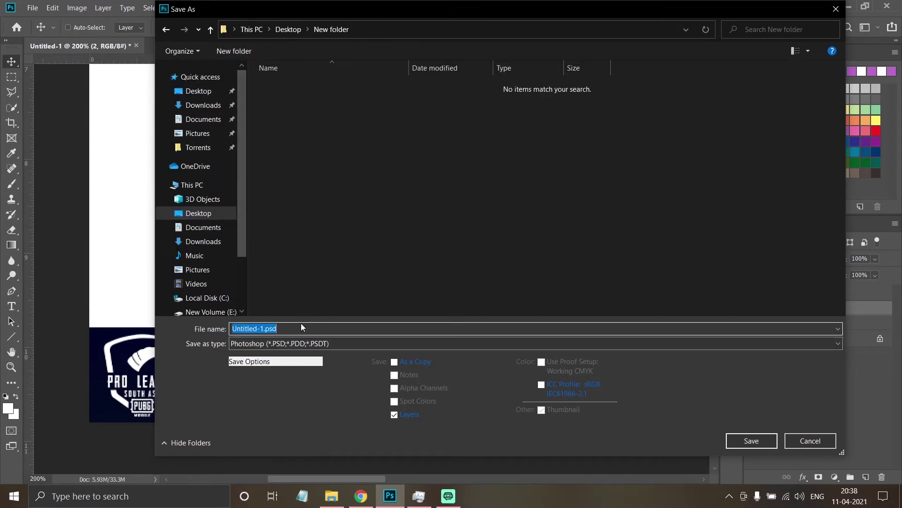
type("PMPL South Asia S3 Overlay")
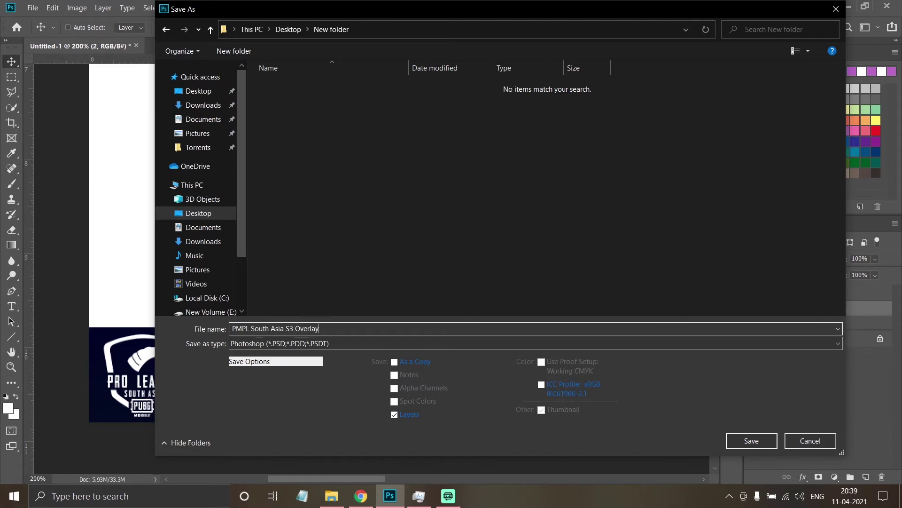
key("Return")
key("Return")
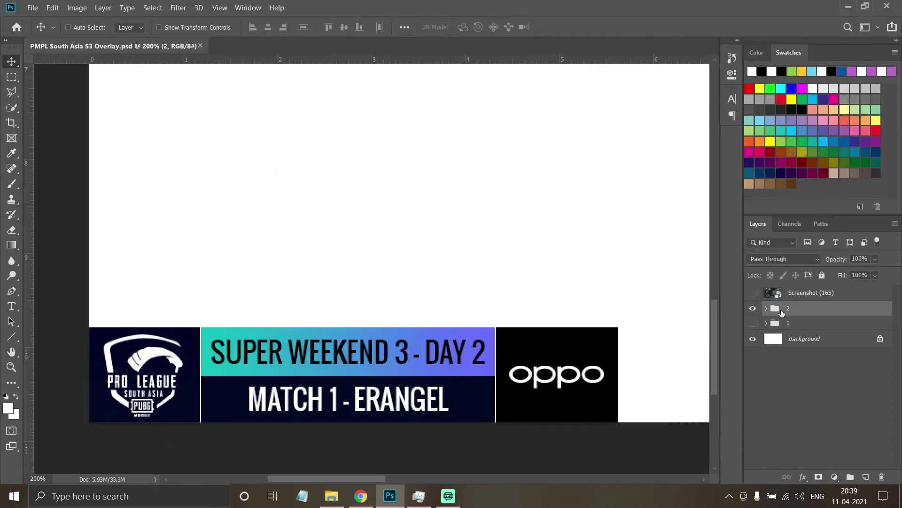
Duplicate group 1 as a backup named Copy and hide group 1
left_click(753, 323)
left_click_drag(788, 323, 866, 477)
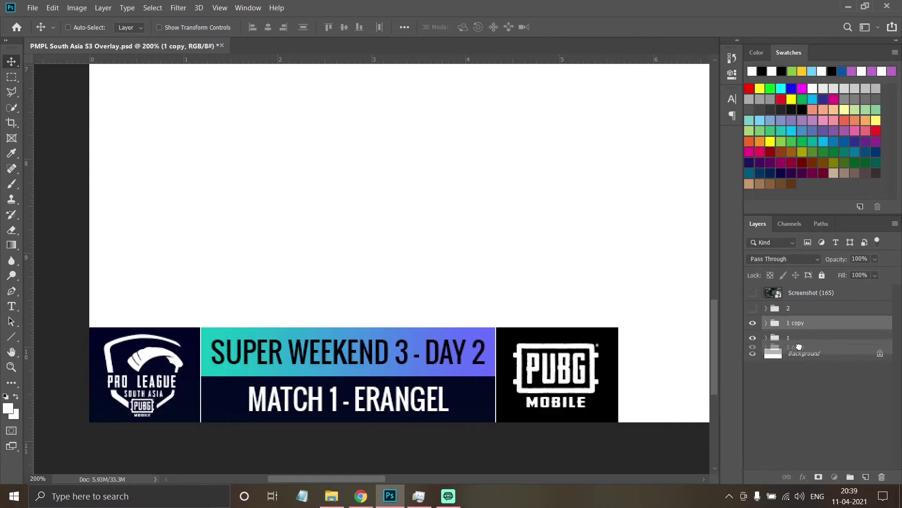
double_click(794, 337)
type("y")
key("Return")
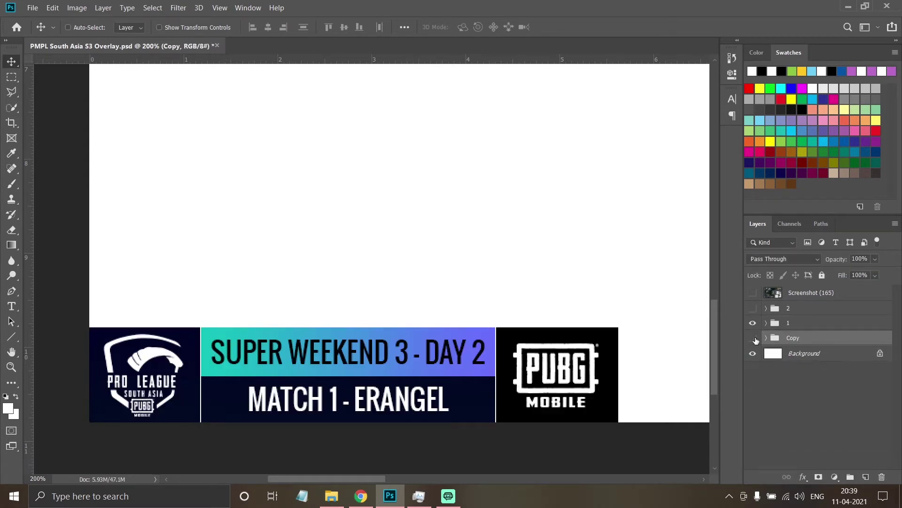
left_click(753, 323)
Convert the OPPO (group 2) and PUBG (group 1) groups into smart objects
right_click(787, 323)
left_click(752, 308)
right_click(809, 308)
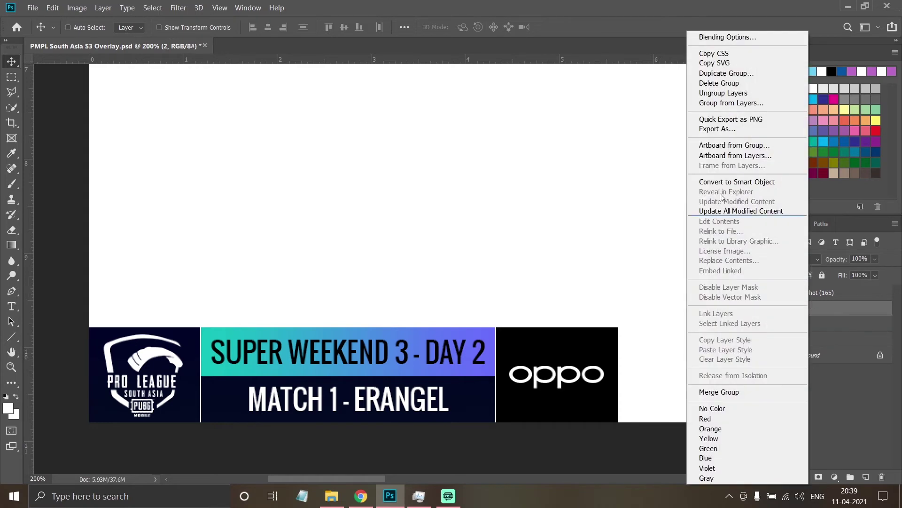
left_click(737, 182)
left_click(752, 325)
Export smart object 1's PUBG-logo version as 1.png into the new Desktop folder
double_click(774, 326)
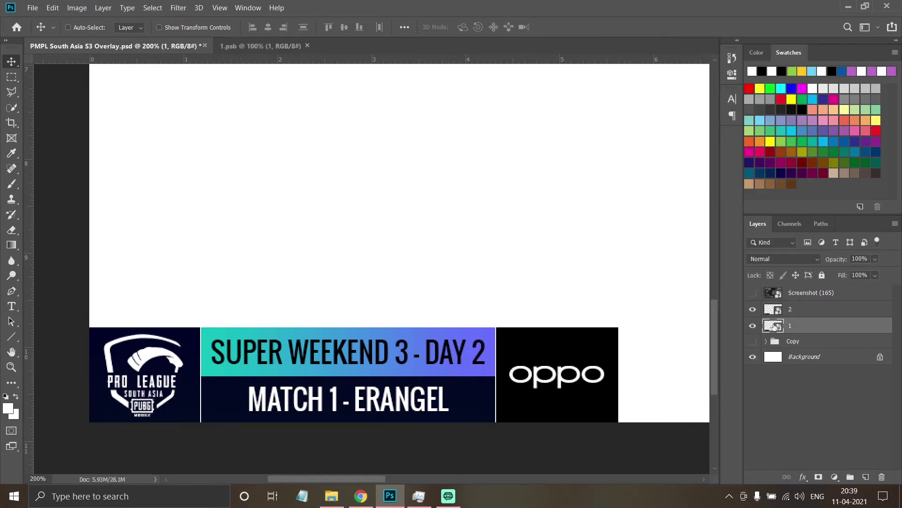
left_click(32, 8)
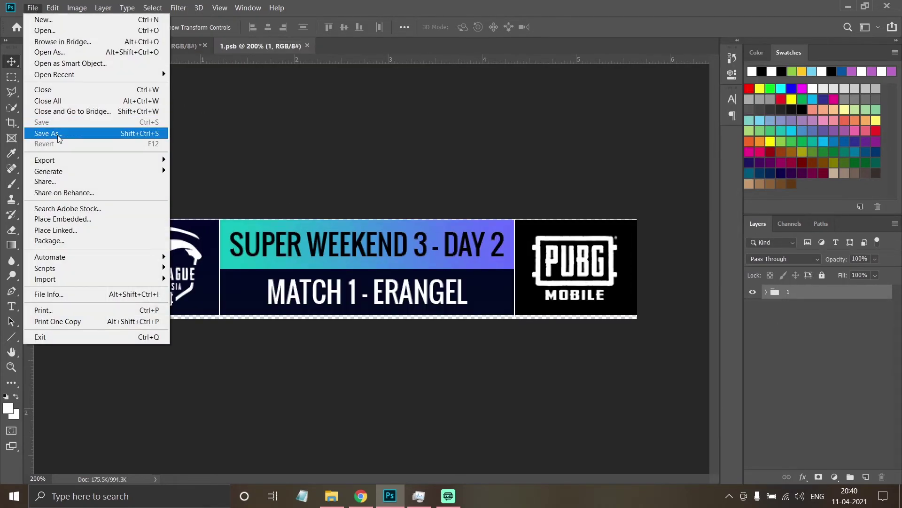
left_click(57, 134)
left_click(192, 214)
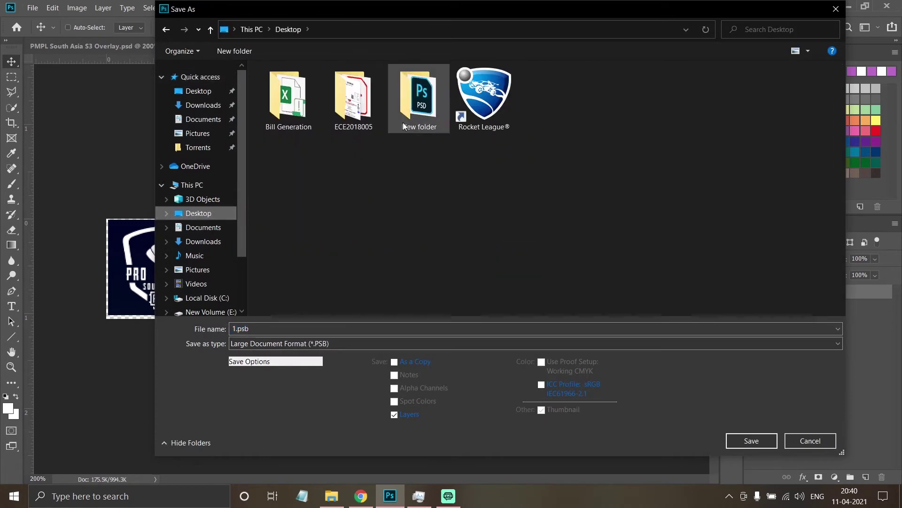
double_click(403, 122)
left_click(306, 343)
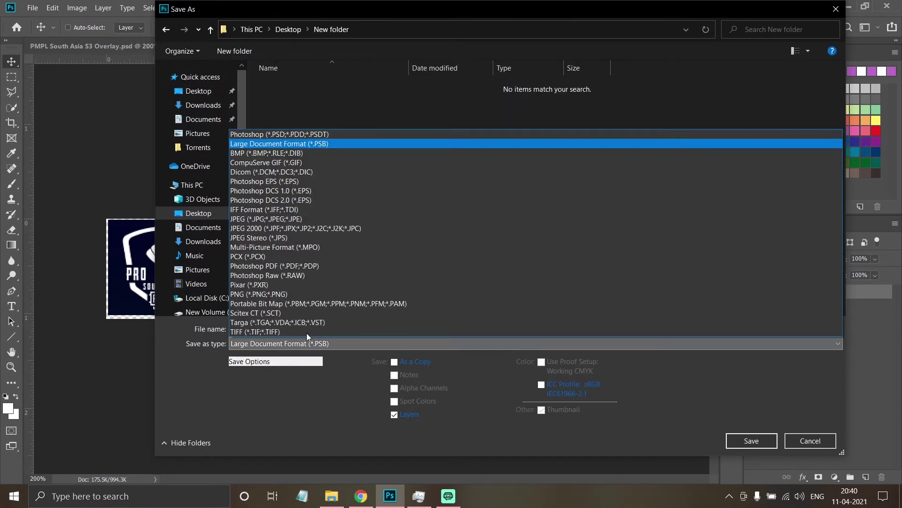
left_click(263, 294)
left_click(751, 440)
left_click(512, 149)
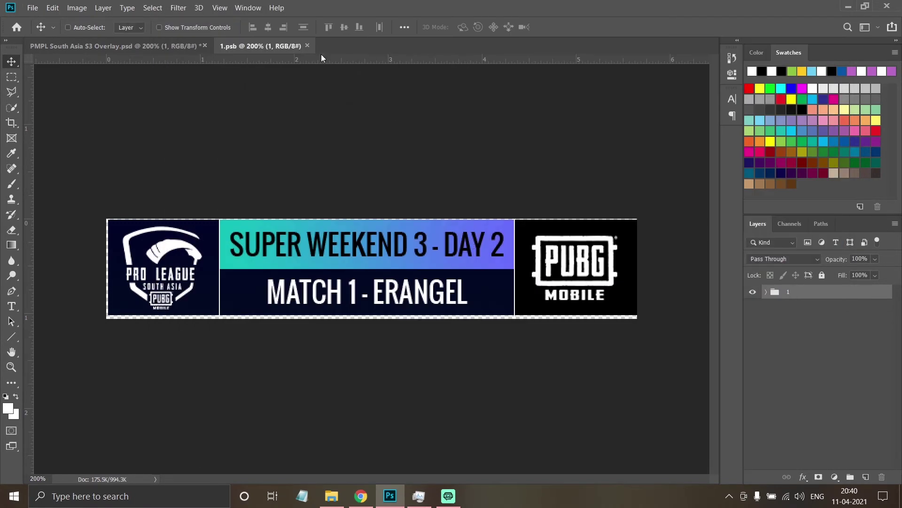
Export smart object 2's OPPO-logo version as 2.png into the same folder
left_click(307, 46)
left_click(753, 325)
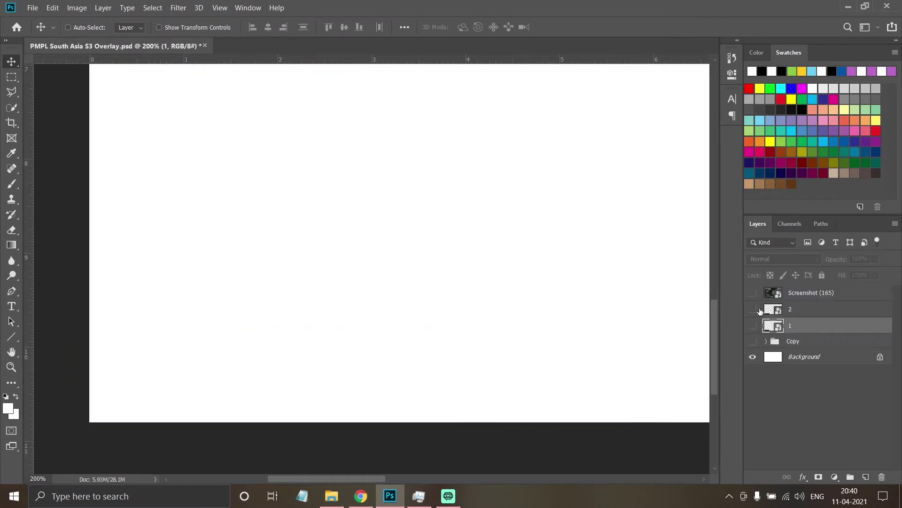
double_click(774, 309)
left_click(33, 7)
left_click(63, 135)
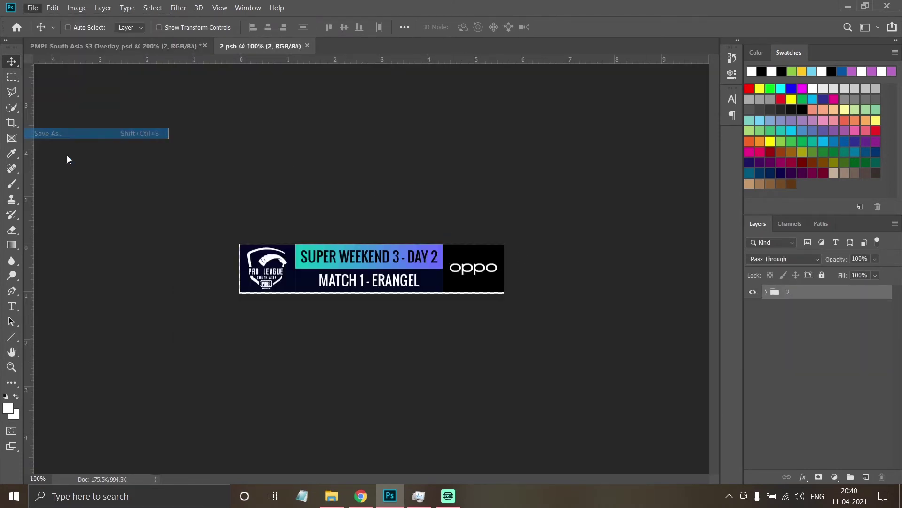
left_click(198, 213)
double_click(418, 118)
left_click(282, 343)
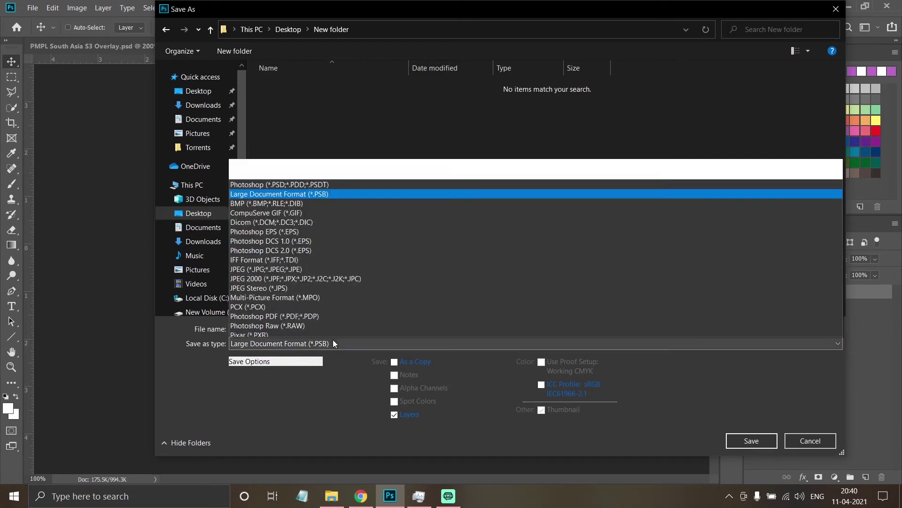
left_click(250, 293)
left_click(758, 441)
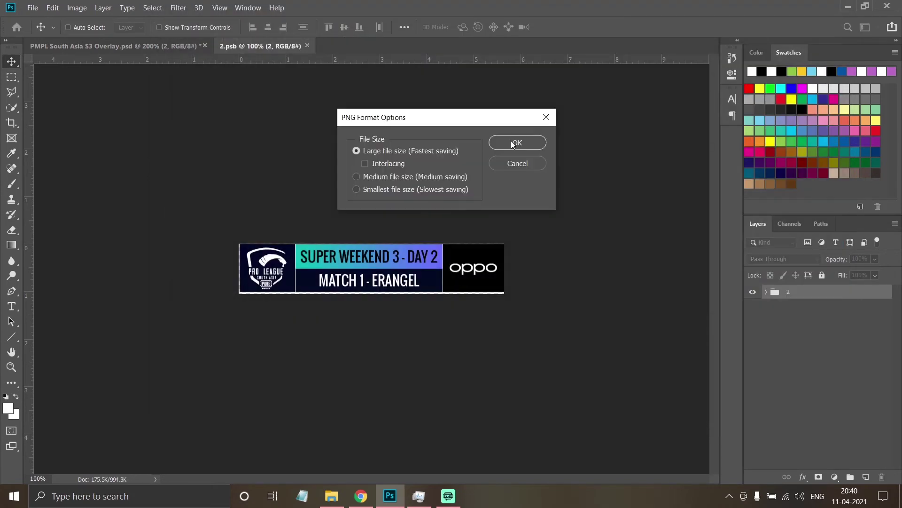
left_click(516, 144)
Close 2.psb, dismiss the feedback survey, and start a new After Effects composition
key("ctrl+q")
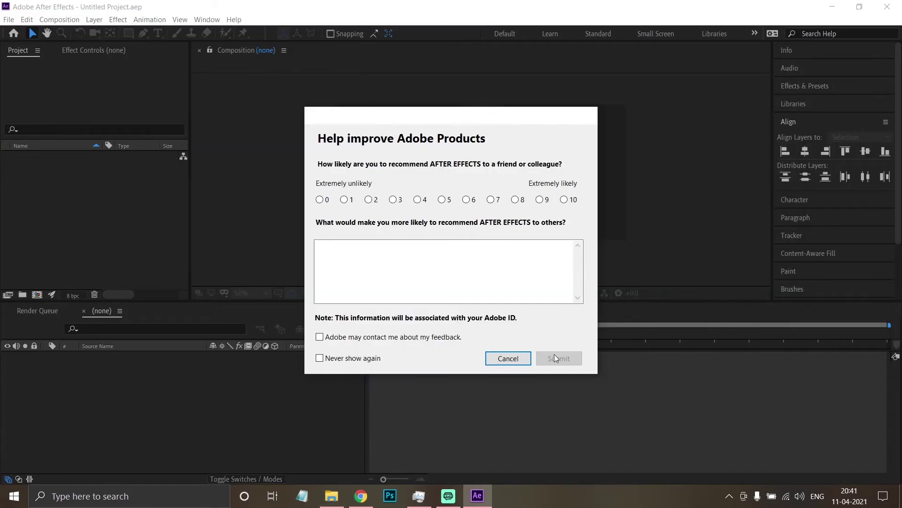
left_click(507, 358)
left_click(284, 51)
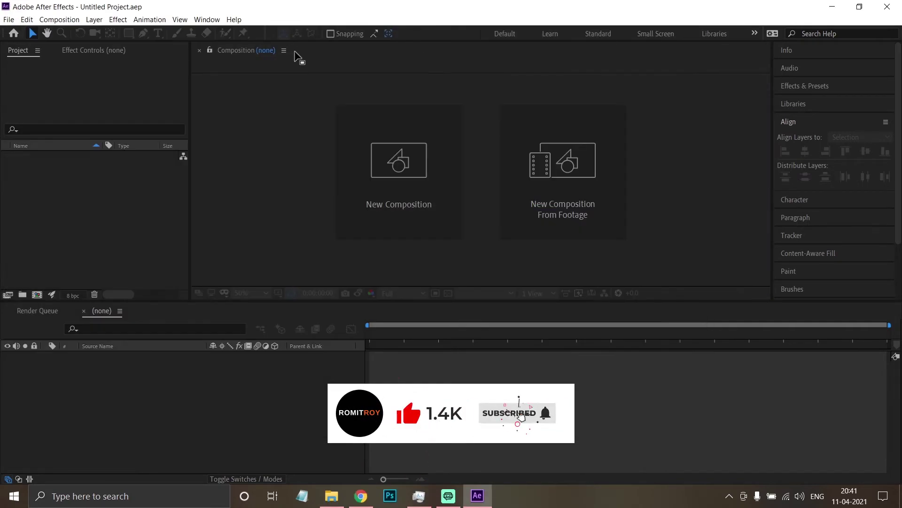
left_click(284, 51)
left_click(416, 181)
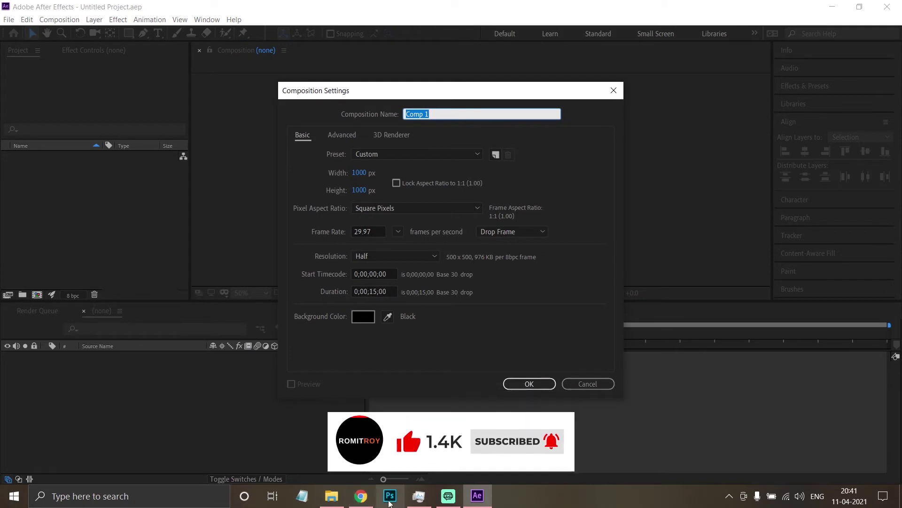
Set the composition size to 565×106 px, checking it against the exported PNGs
left_click(332, 495)
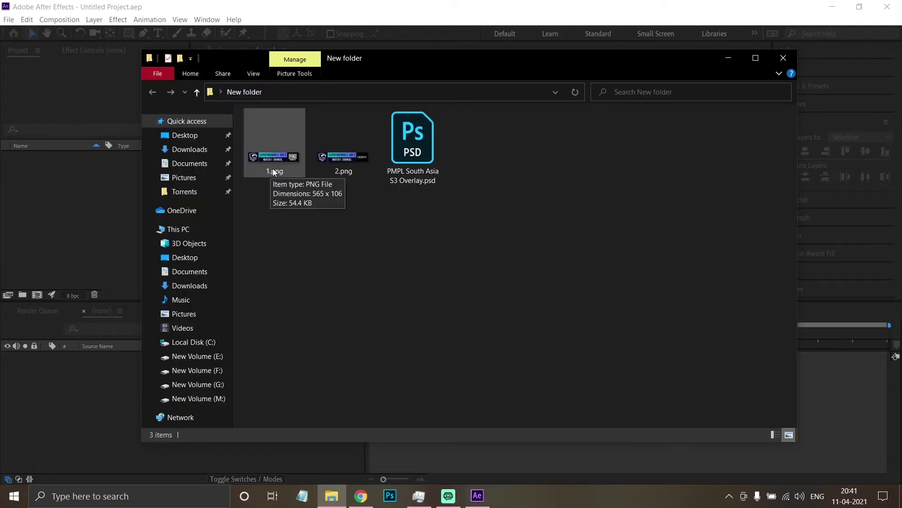
key("alt+Tab")
left_click(365, 173)
type("5")
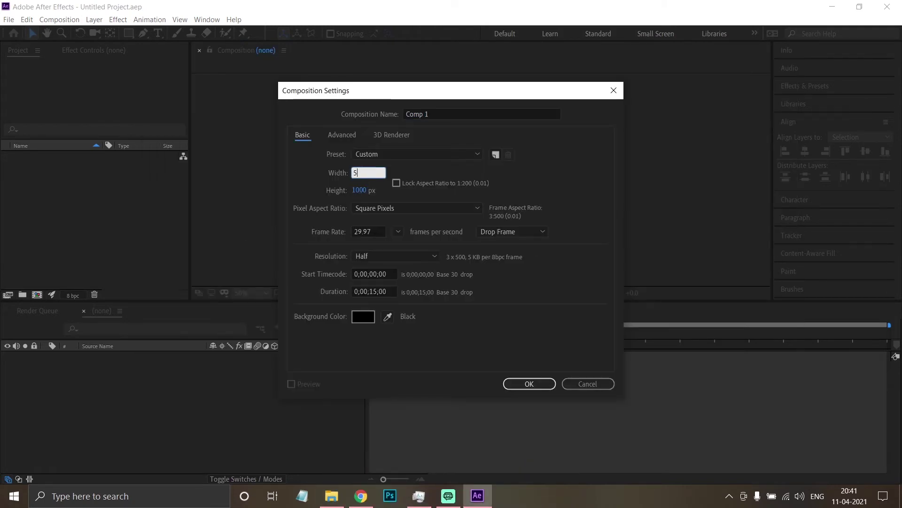
type("65")
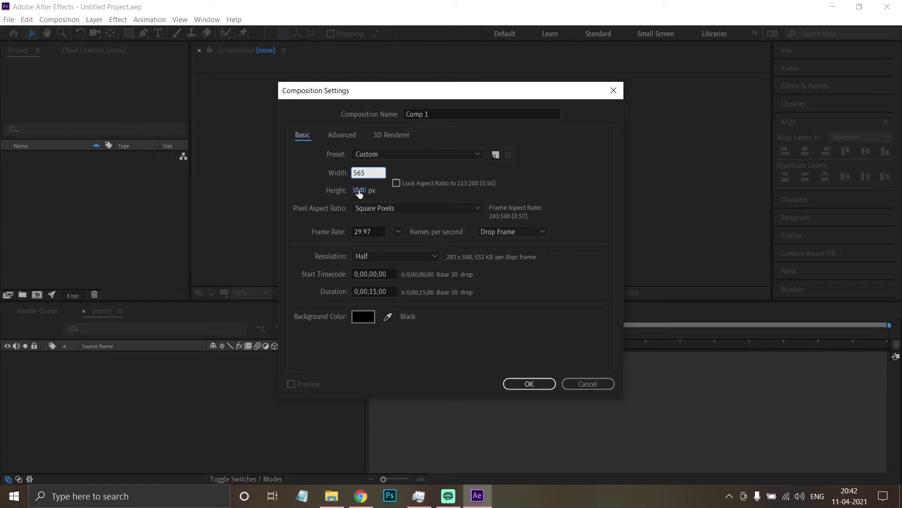
left_click(360, 191)
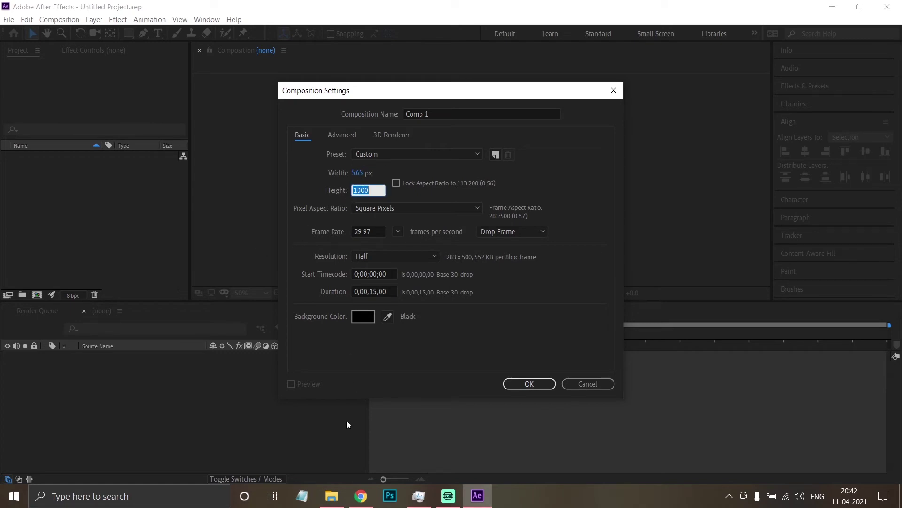
left_click(333, 504)
left_click(306, 4)
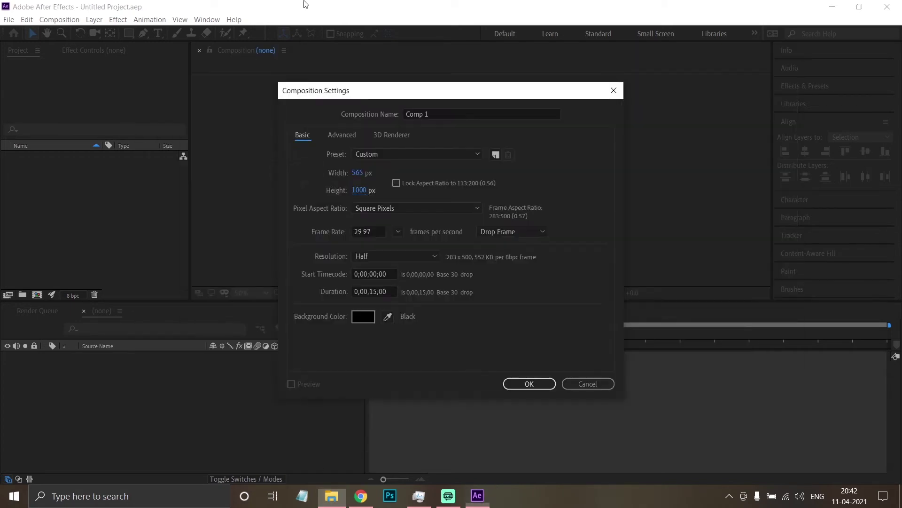
left_click(360, 191)
type("1")
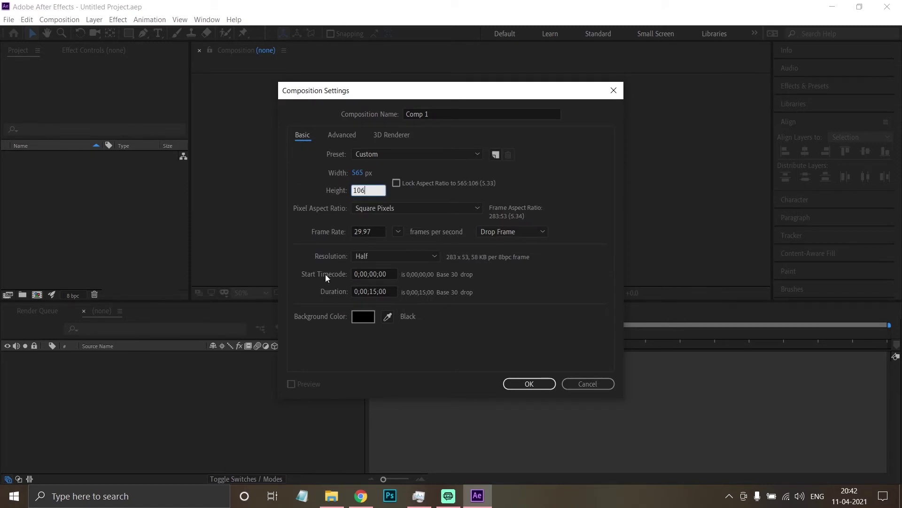
Set the duration to 0;00;30;00 and create Comp 1
left_click(376, 291)
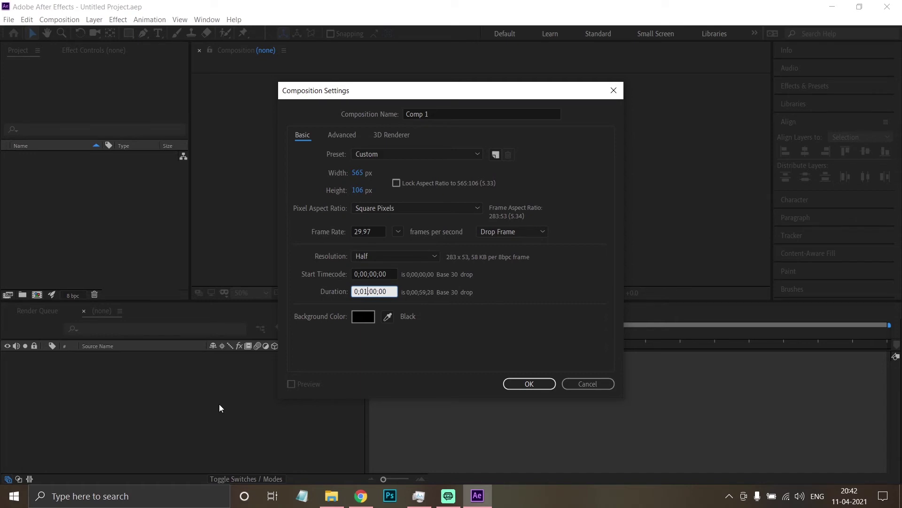
key("BackSpace")
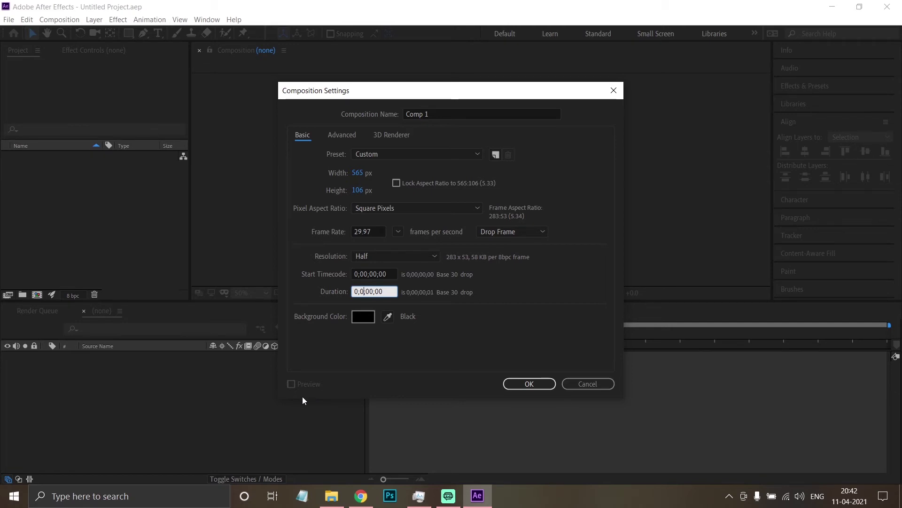
type("3")
key("Return")
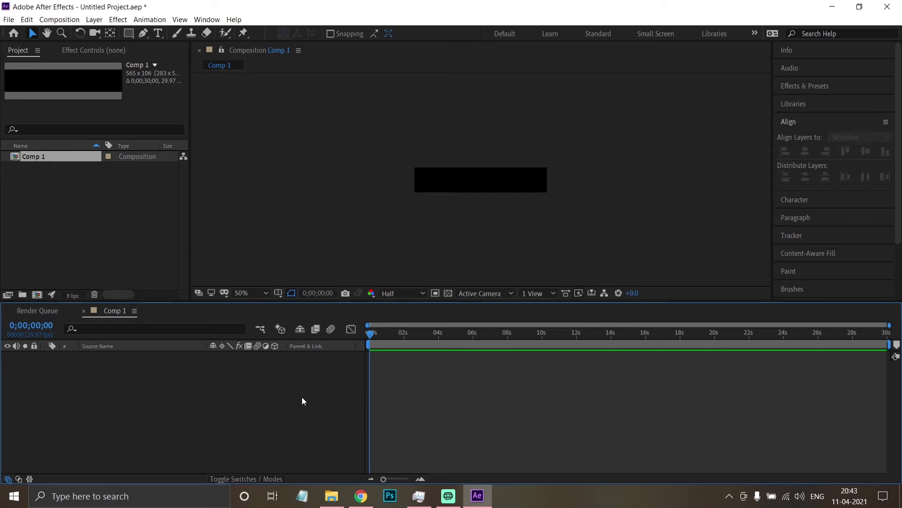
Add 1.png and 2.png from the PNG folder to Comp 1 as layers
key("period")
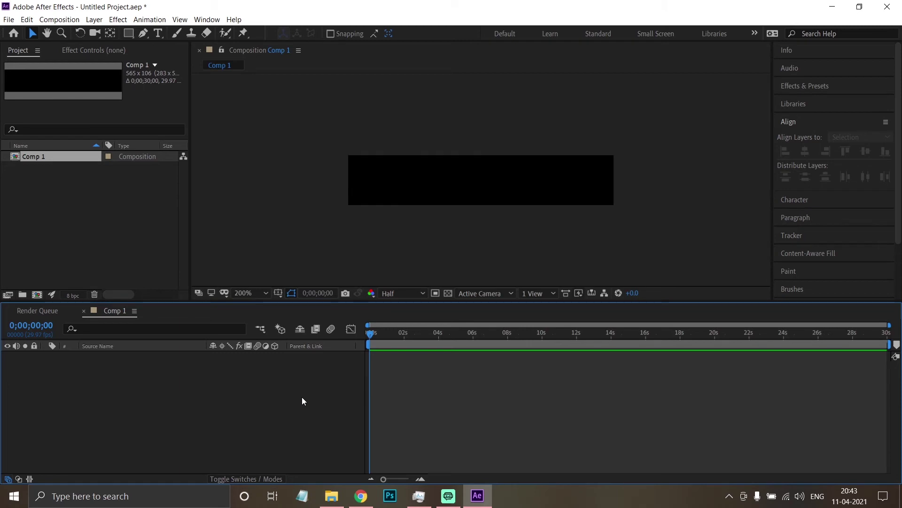
key("period")
left_click(344, 499)
left_click_drag(276, 150, 127, 391)
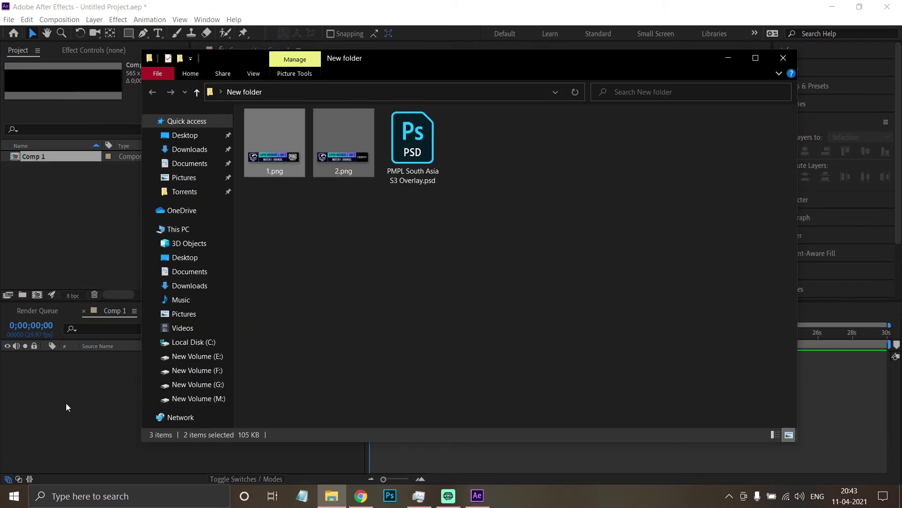
left_click(127, 392)
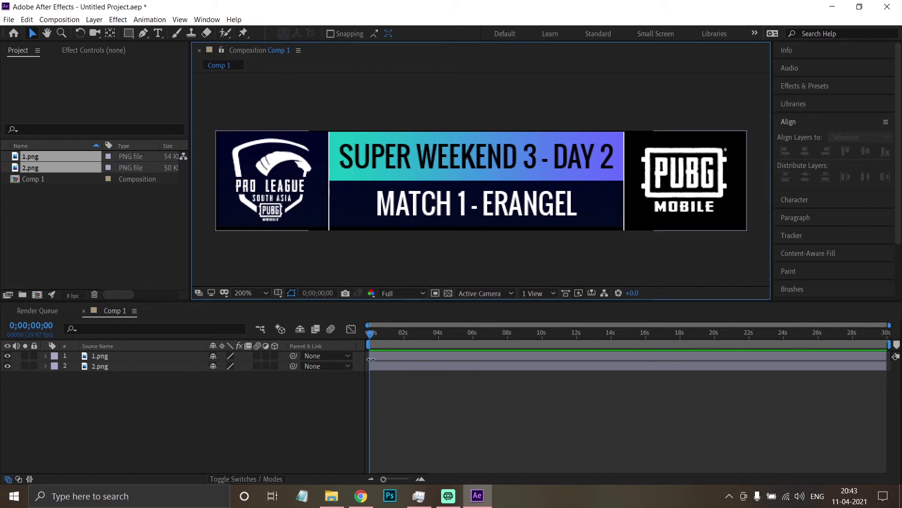
Trim 1.png to start and 2.png to end at about 15 seconds, previewing the switch
left_click_drag(371, 356, 631, 352)
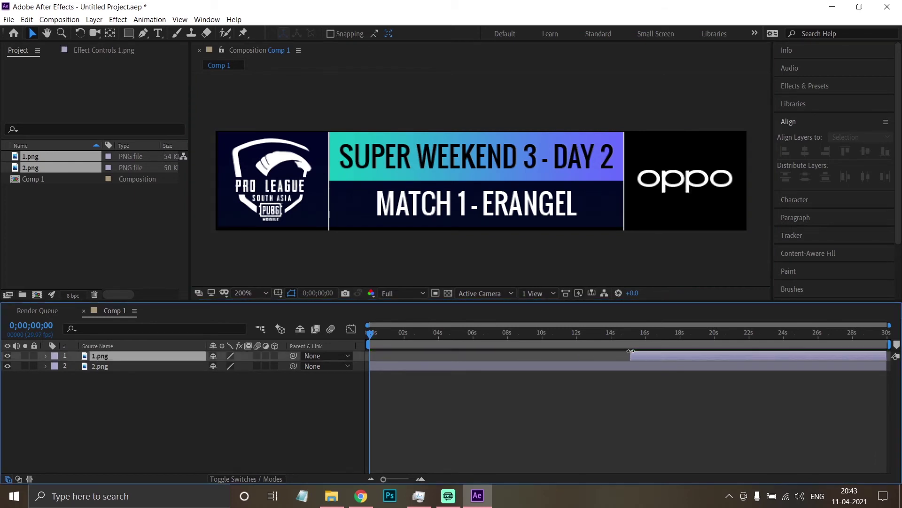
left_click_drag(370, 333, 613, 334)
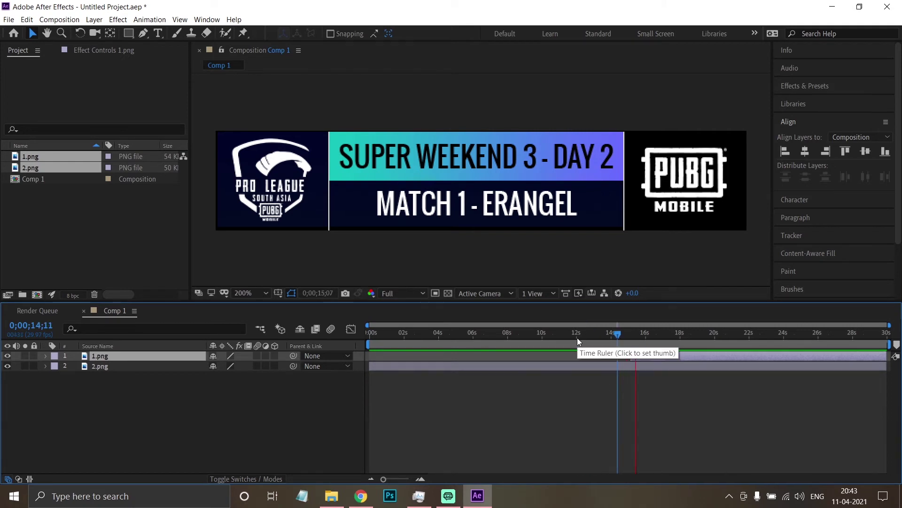
left_click(607, 334)
key("space")
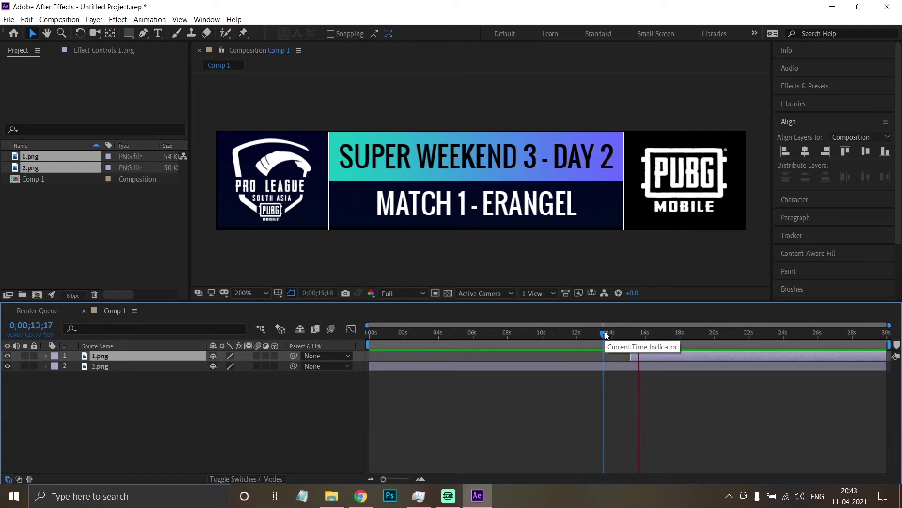
key("space")
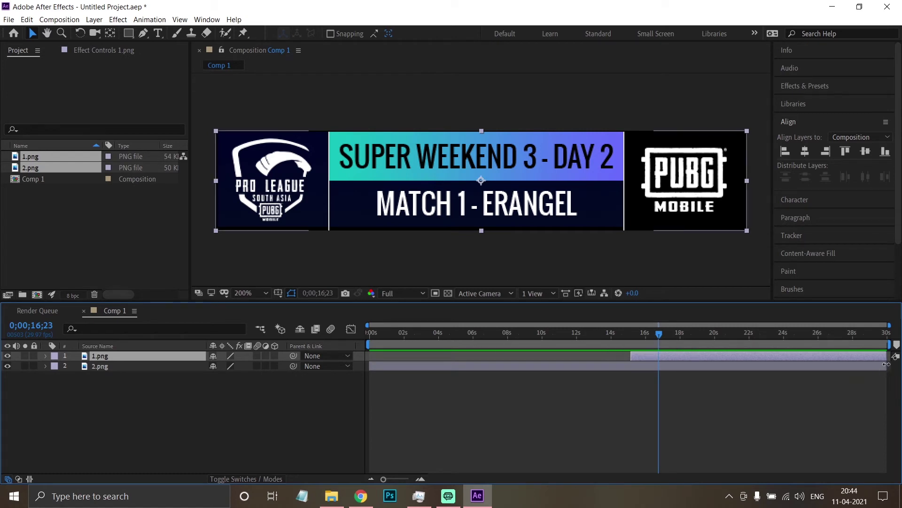
left_click_drag(886, 364, 631, 373)
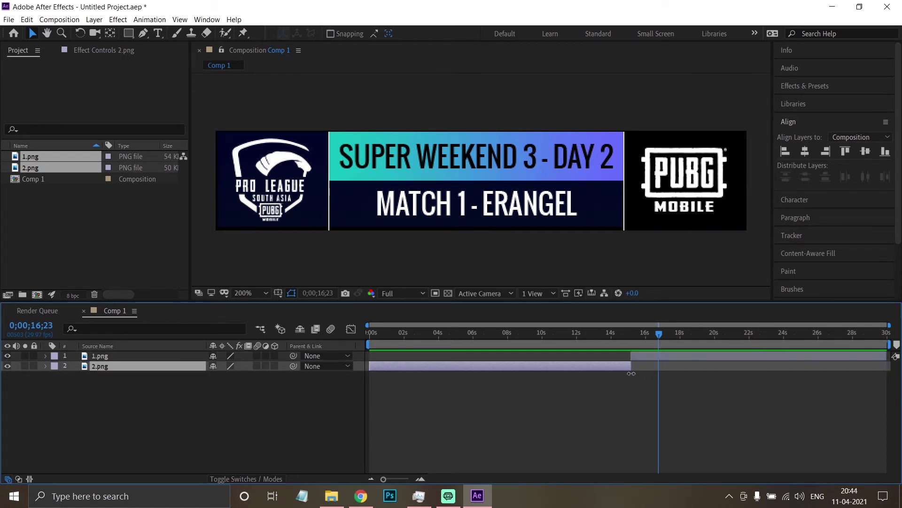
left_click_drag(383, 479, 397, 480)
left_click(574, 356)
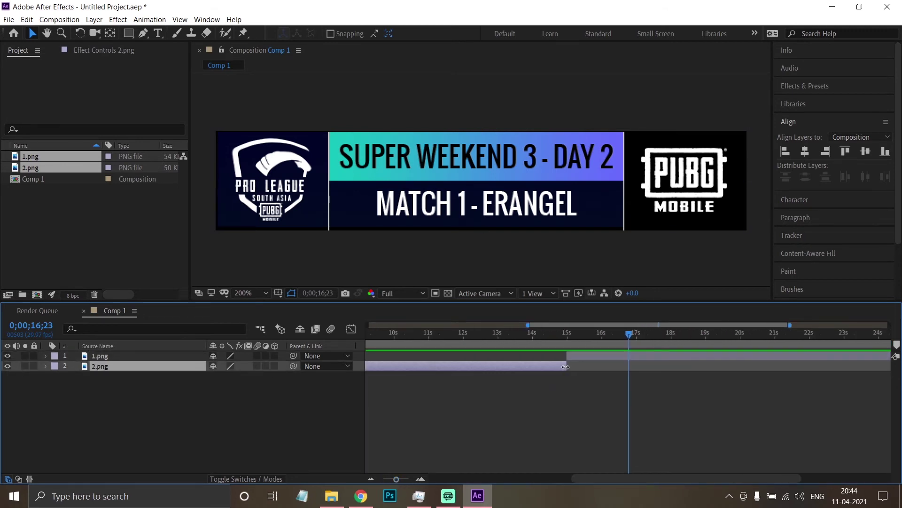
Change Comp 1's duration to 20 seconds
left_click(298, 49)
left_click(364, 113)
left_click(374, 292)
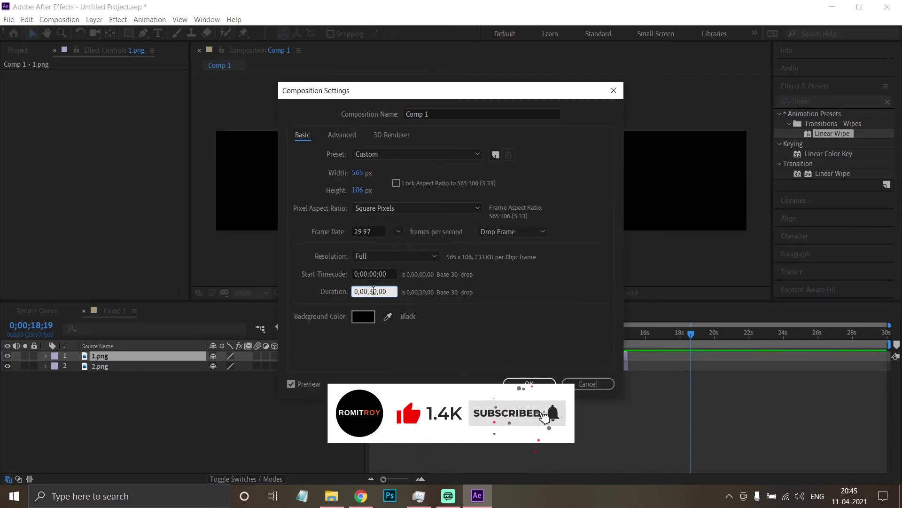
type("2000")
key("Return")
Retime the layers so 2.png ends and 1.png starts at 10 seconds
left_click_drag(537, 357, 668, 362)
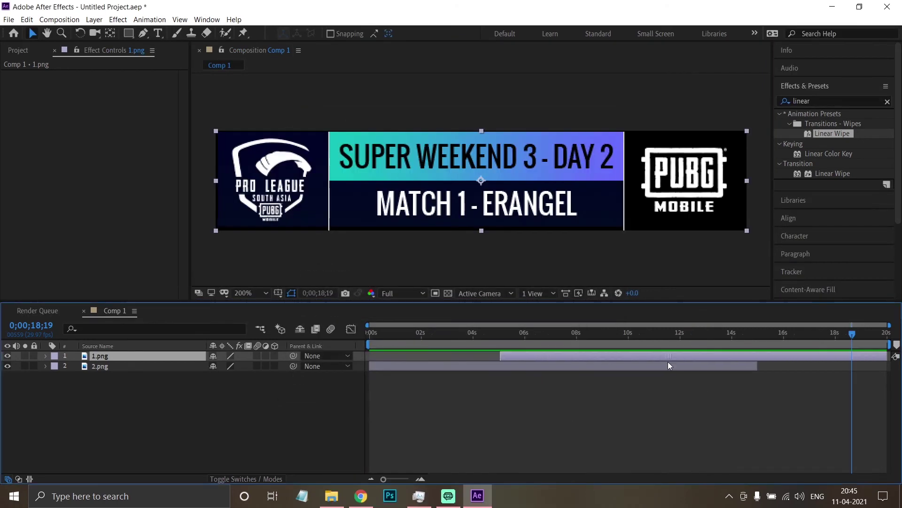
left_click_drag(754, 366, 630, 366)
left_click_drag(501, 356, 630, 357)
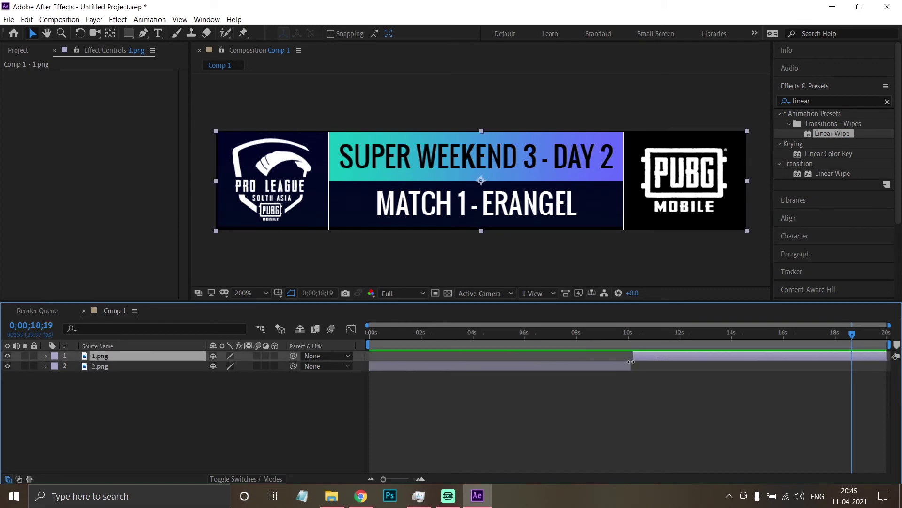
left_click_drag(383, 480, 398, 479)
left_click_drag(630, 478, 641, 477)
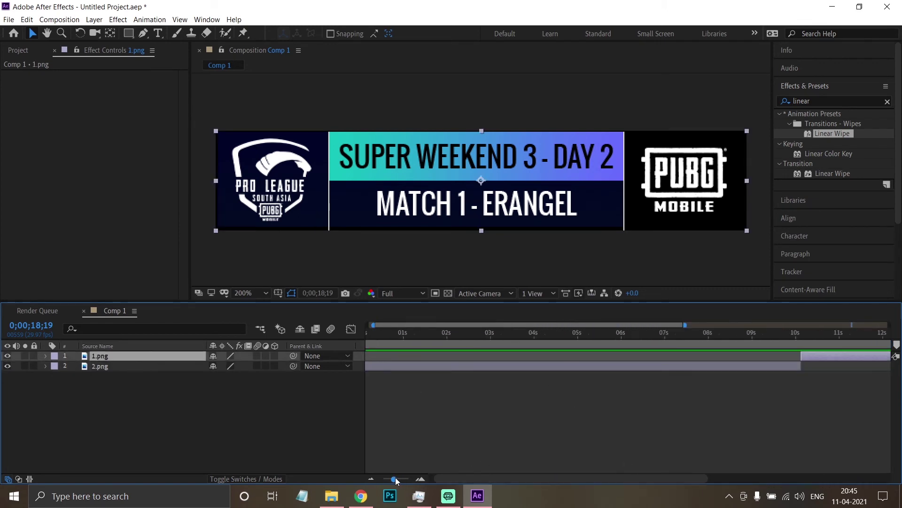
left_click_drag(396, 477, 383, 478)
mouse_move(856, 334)
left_mouse_down()
mouse_move(520, 339)
mouse_move(570, 342)
left_mouse_up()
key("space")
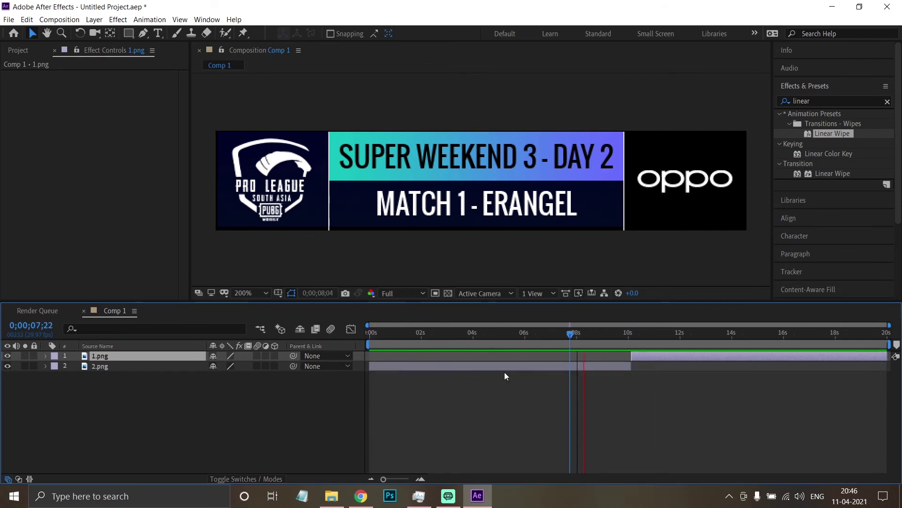
Save the project as PMPL South Asia S3 Overlay.aep and queue Comp 1 in Media Encoder
left_click(8, 20)
mouse_move(24, 128)
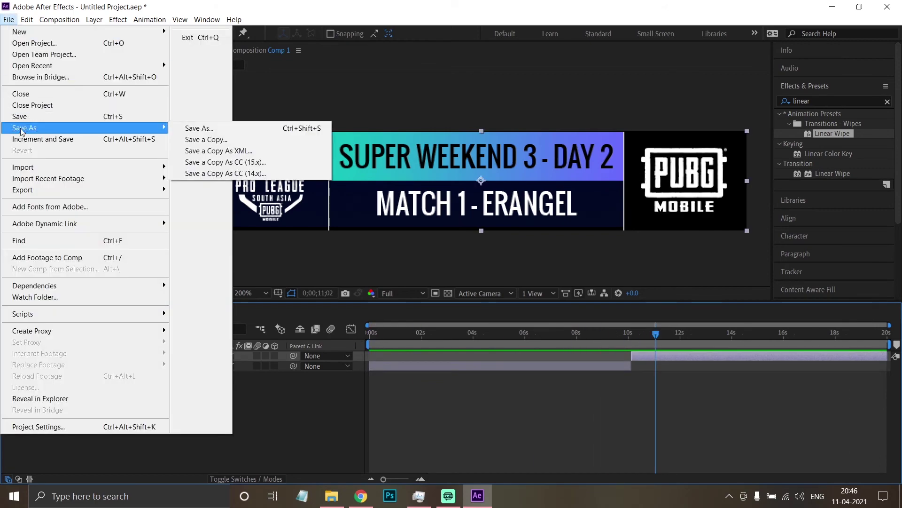
left_click(188, 125)
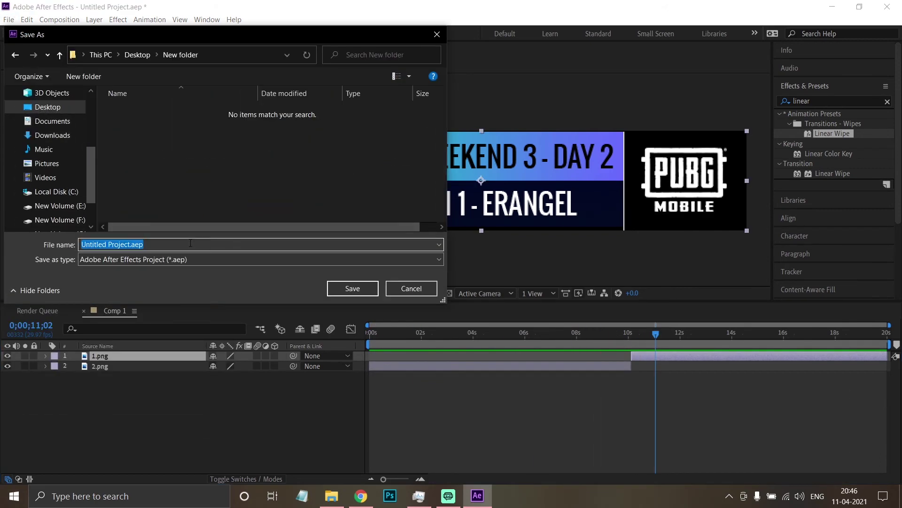
type("PMPL")
key("Down")
key("Return")
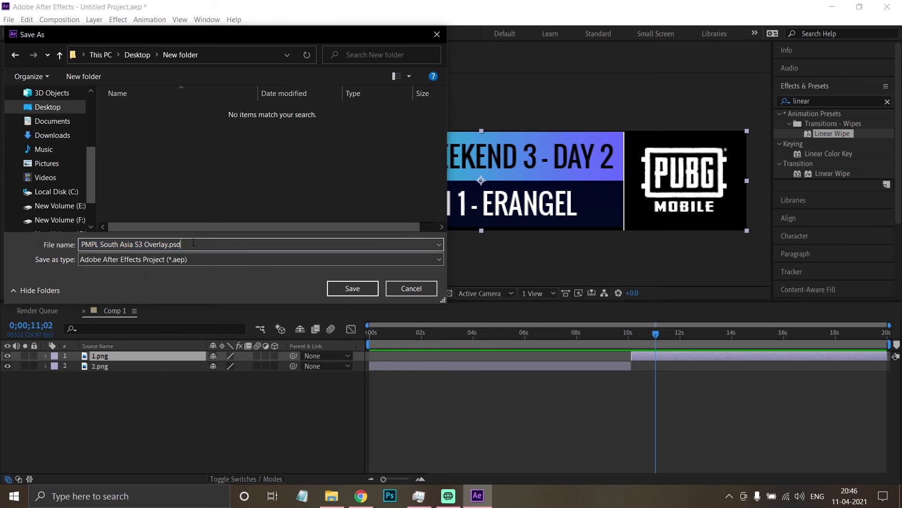
key("BackSpace")
key("Return")
left_click(8, 19)
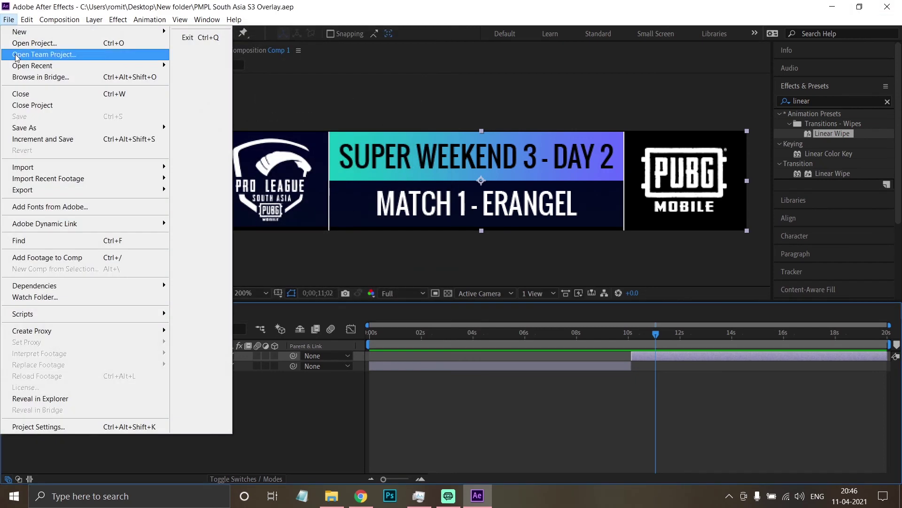
left_click(94, 95)
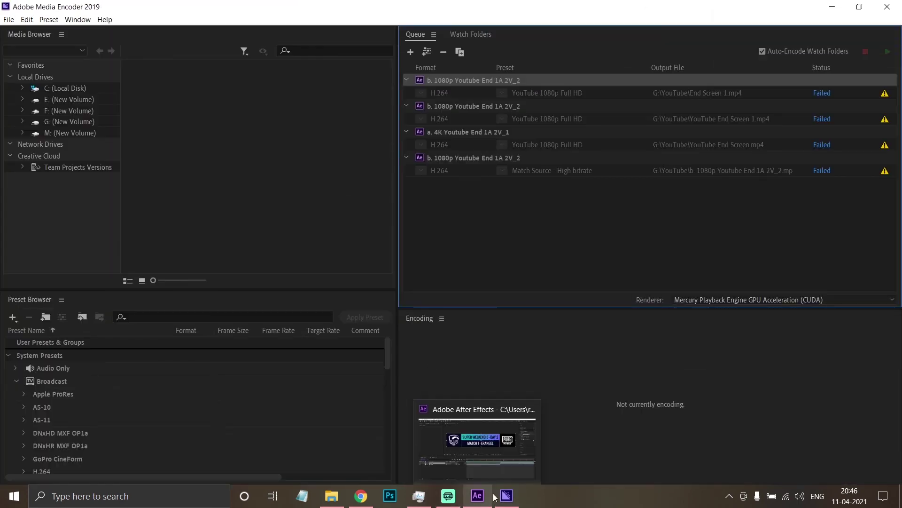
Encode Comp 1 as Overlay.mp4 in Media Encoder, then switch to Streamlabs OBS
left_click(453, 498)
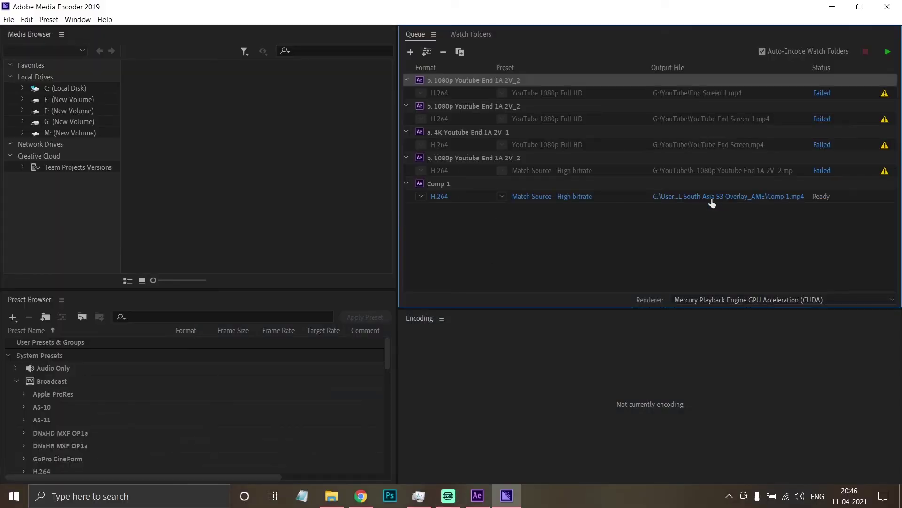
left_click(709, 196)
type("Overla")
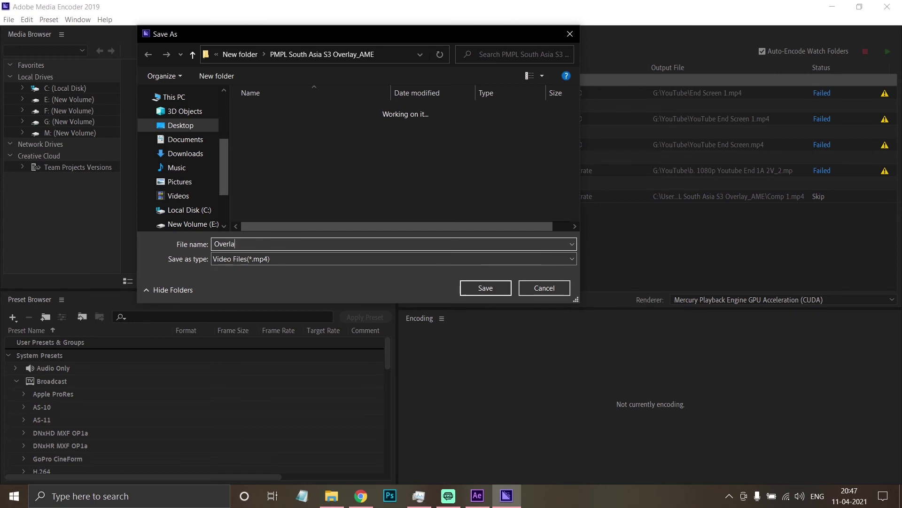
type("y")
key("Return")
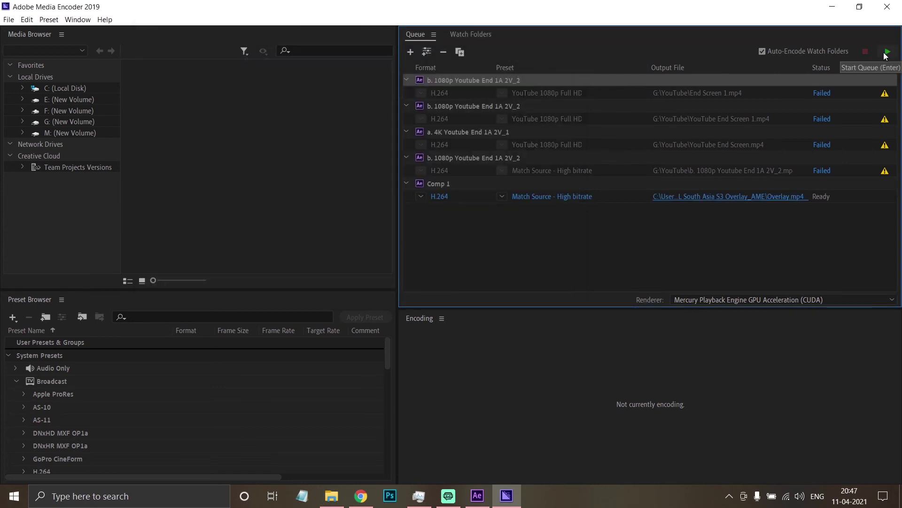
left_click(886, 53)
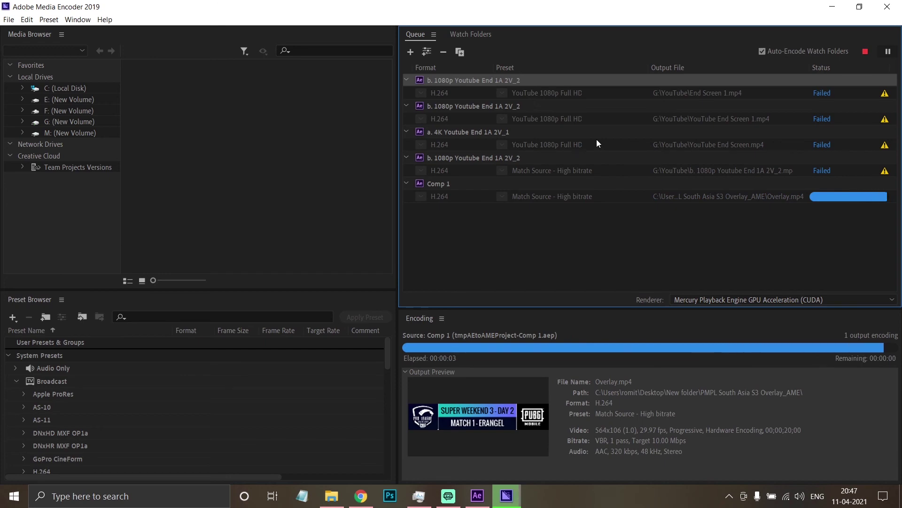
left_click(448, 496)
left_click(70, 394)
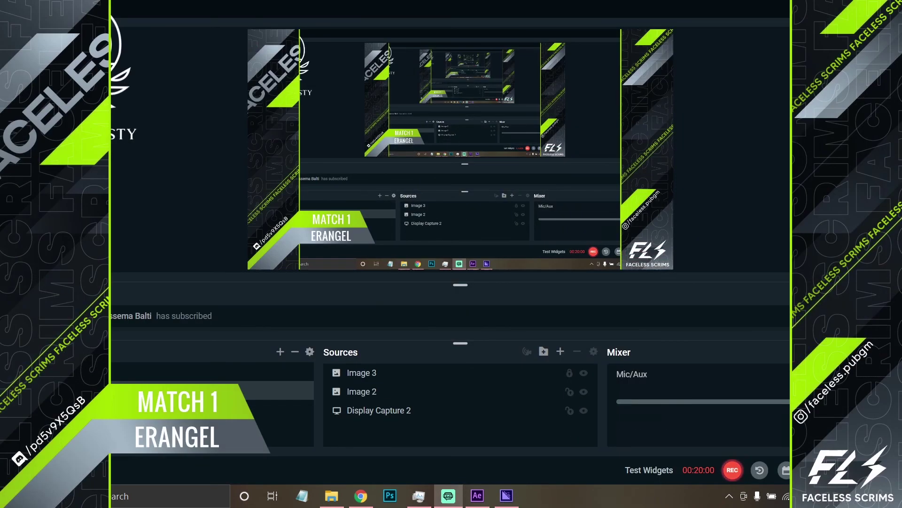